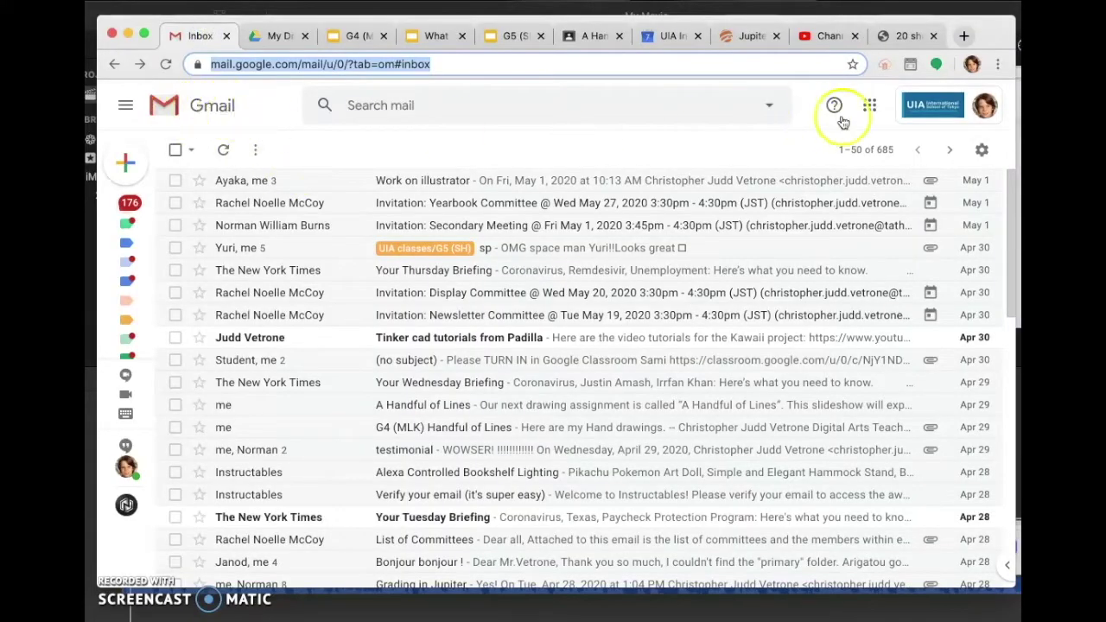
- Glance at the Google account menu, then open a new blank tab with File > New Tab
{"action": "left_click", "coordinate": [986, 106]}
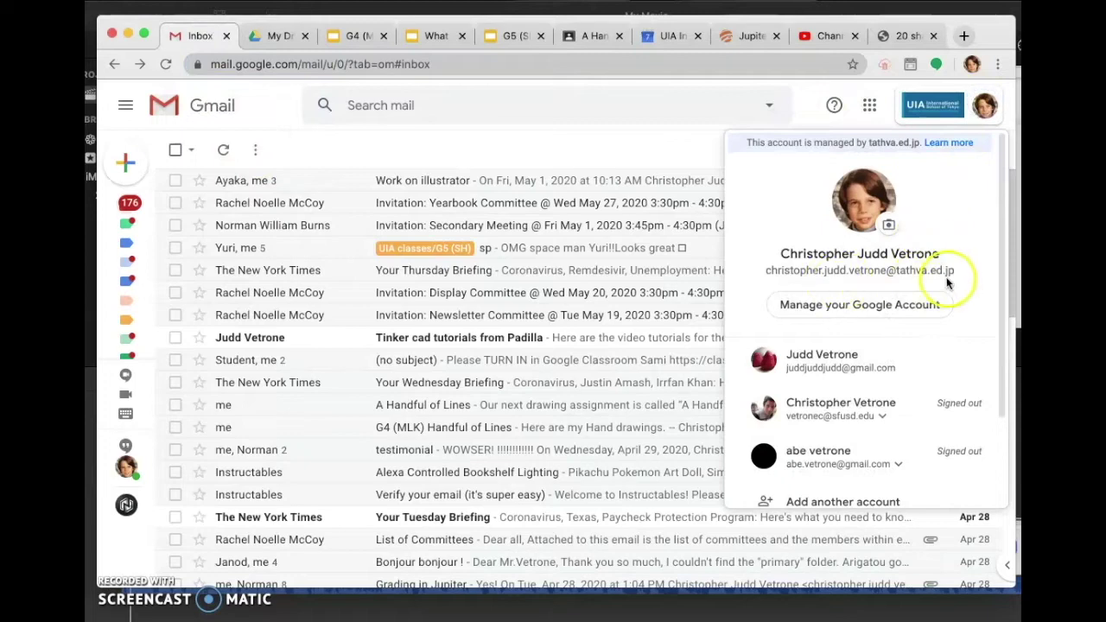
{"action": "left_click", "coordinate": [812, 105]}
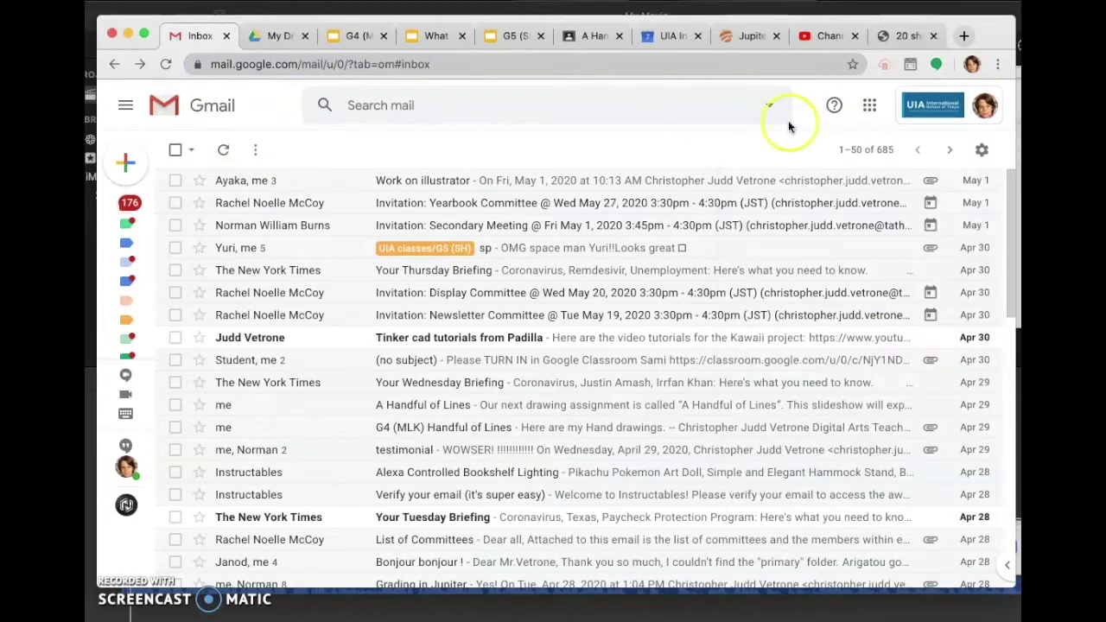
{"action": "left_click", "coordinate": [215, 11]}
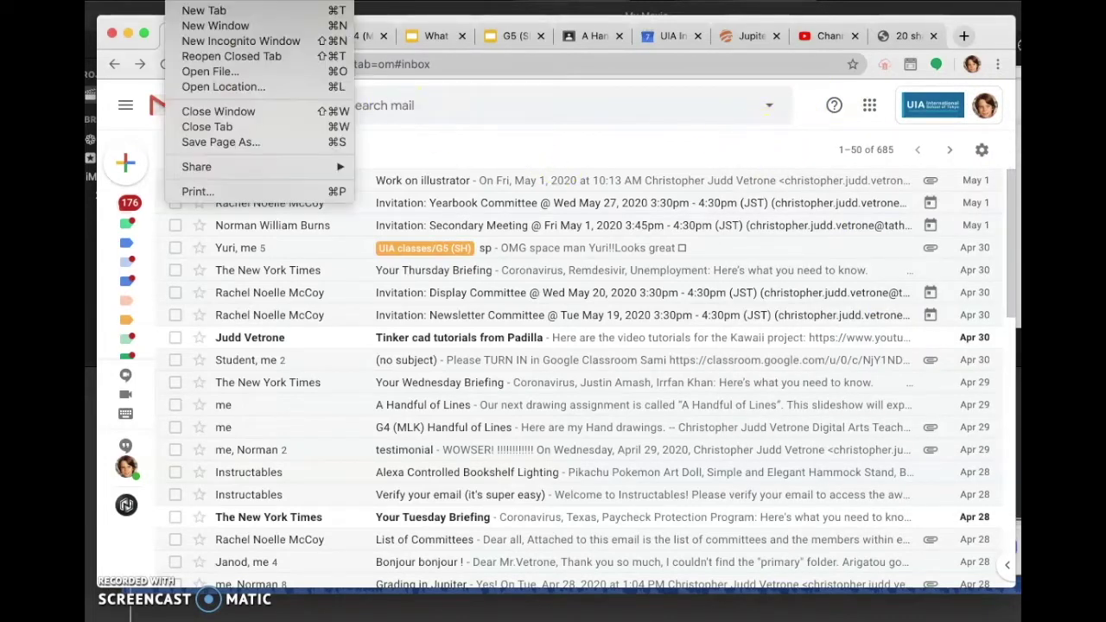
{"action": "left_click", "coordinate": [196, 10]}
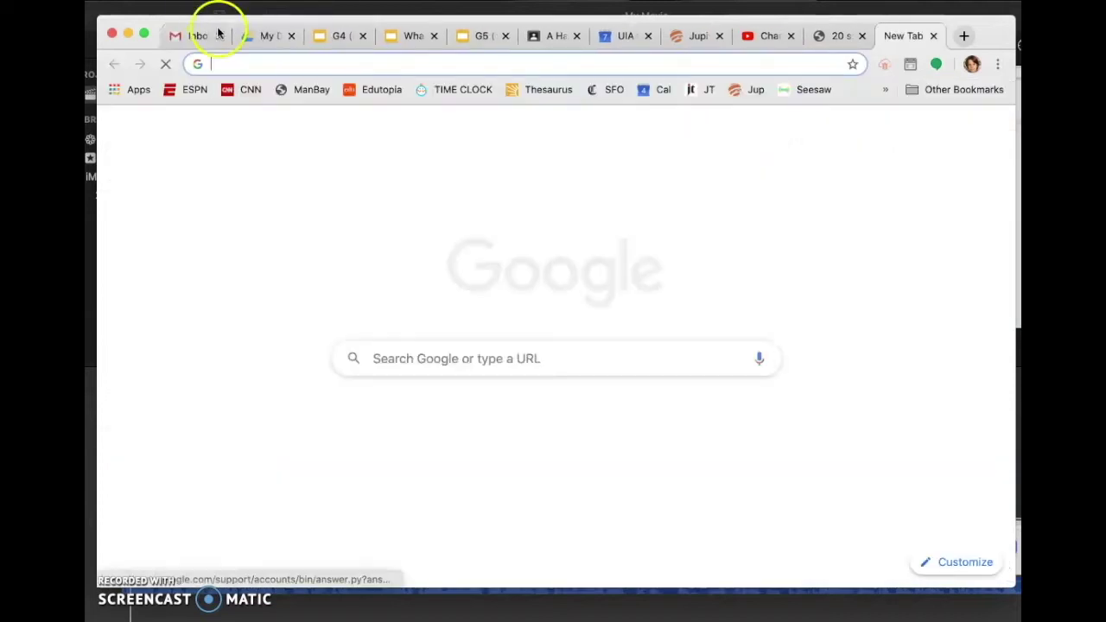
- Search Google for 'google drawing' and open the Google Drawings site to start a new drawing
{"action": "type", "text": "goo"}
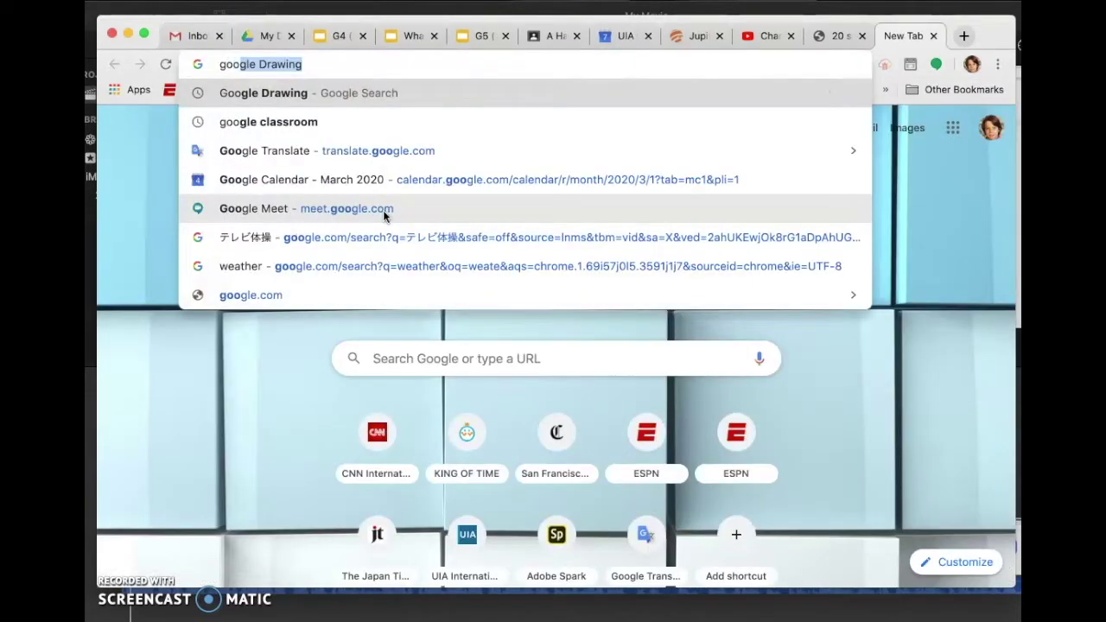
{"action": "left_click", "coordinate": [341, 67]}
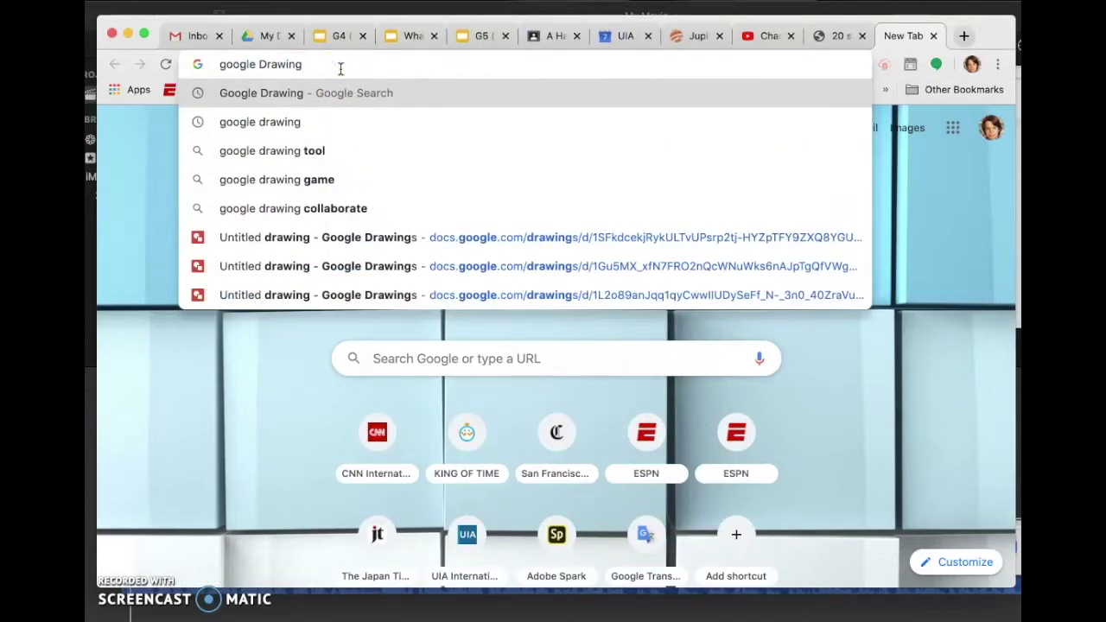
{"action": "key", "text": "Return"}
{"action": "left_click", "coordinate": [325, 290]}
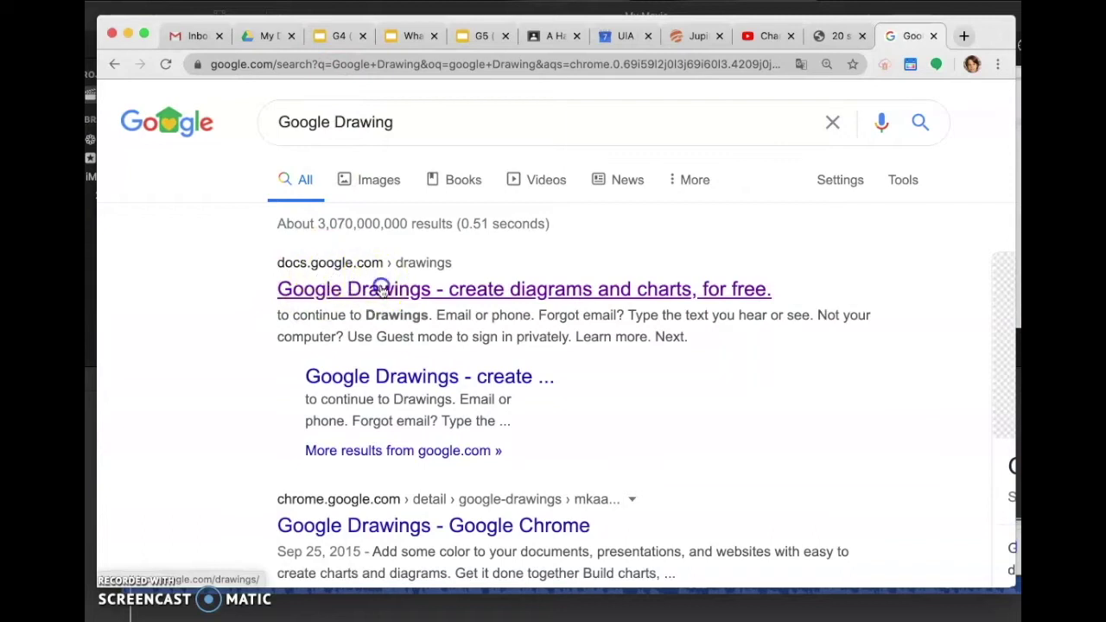
{"action": "left_click", "coordinate": [381, 291]}
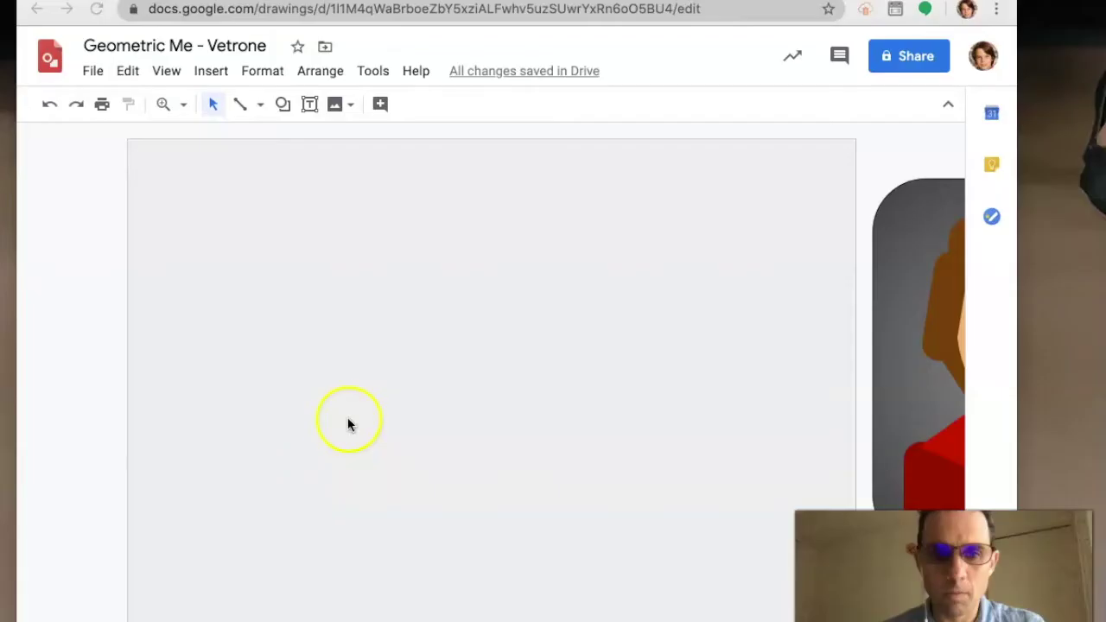
- Switch to the Geometric Me drawing, check its title, and Quick Look the shapes screenshot
{"action": "left_click", "coordinate": [345, 424]}
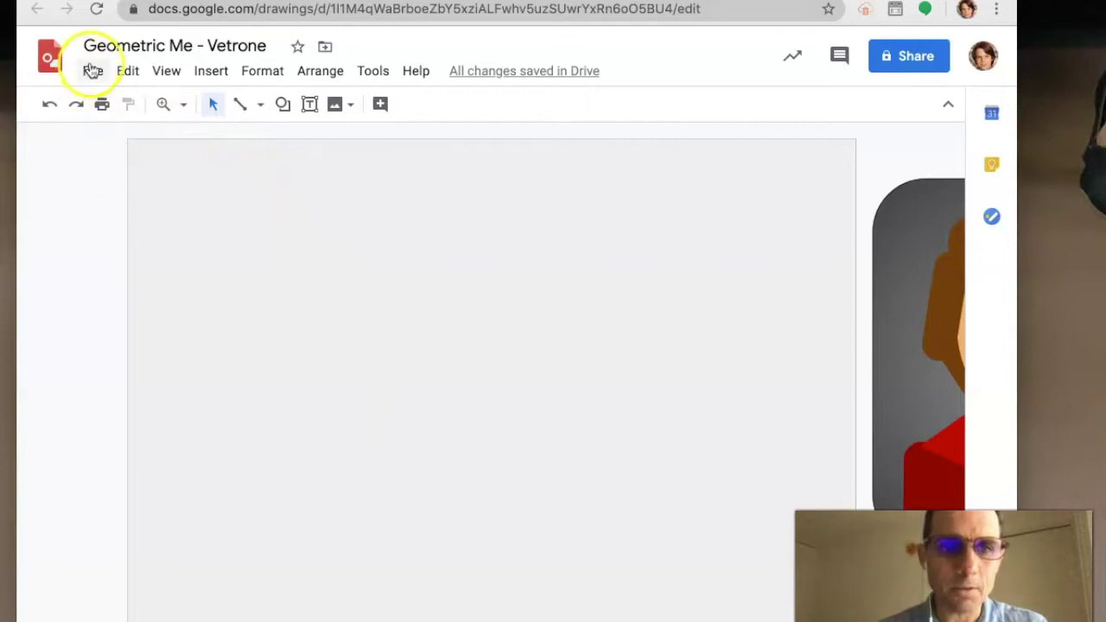
{"action": "left_click", "coordinate": [127, 46]}
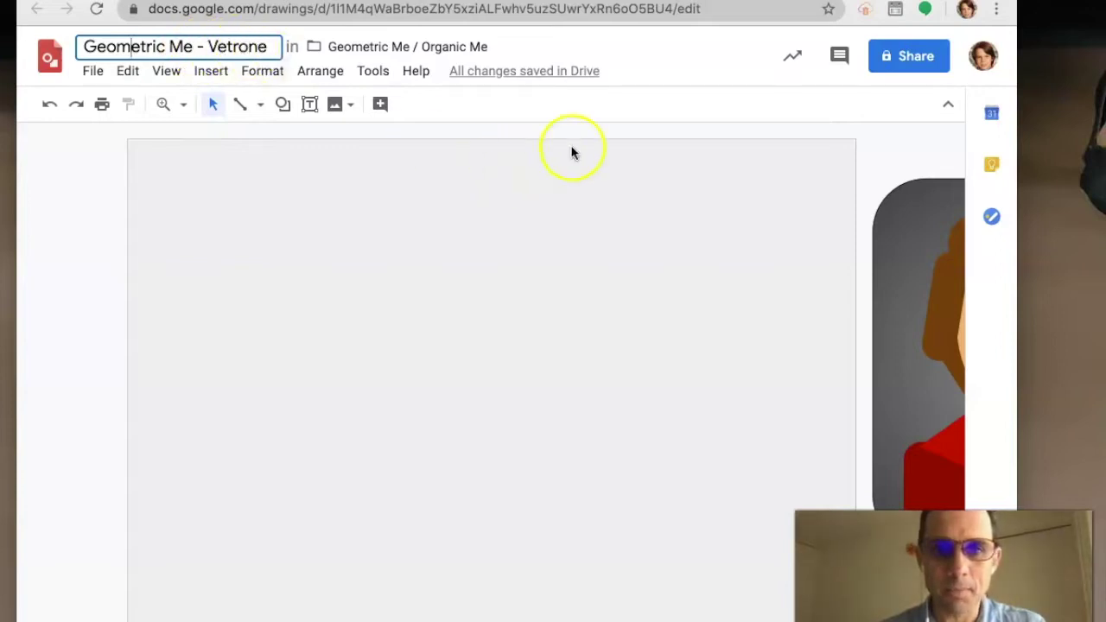
{"action": "left_click", "coordinate": [675, 98]}
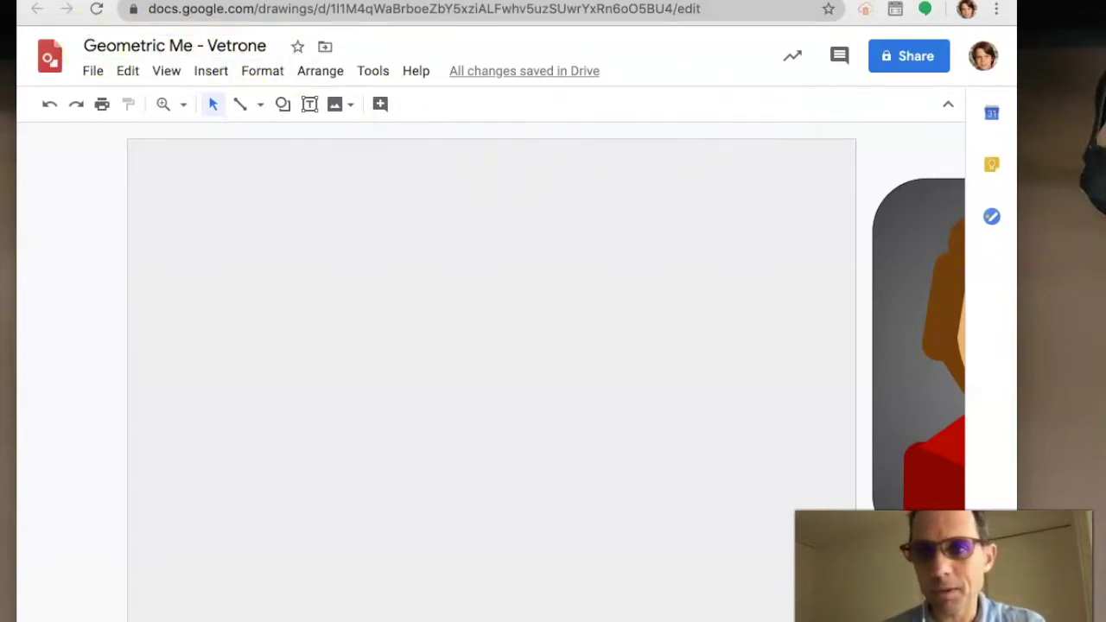
{"action": "key", "text": "space"}
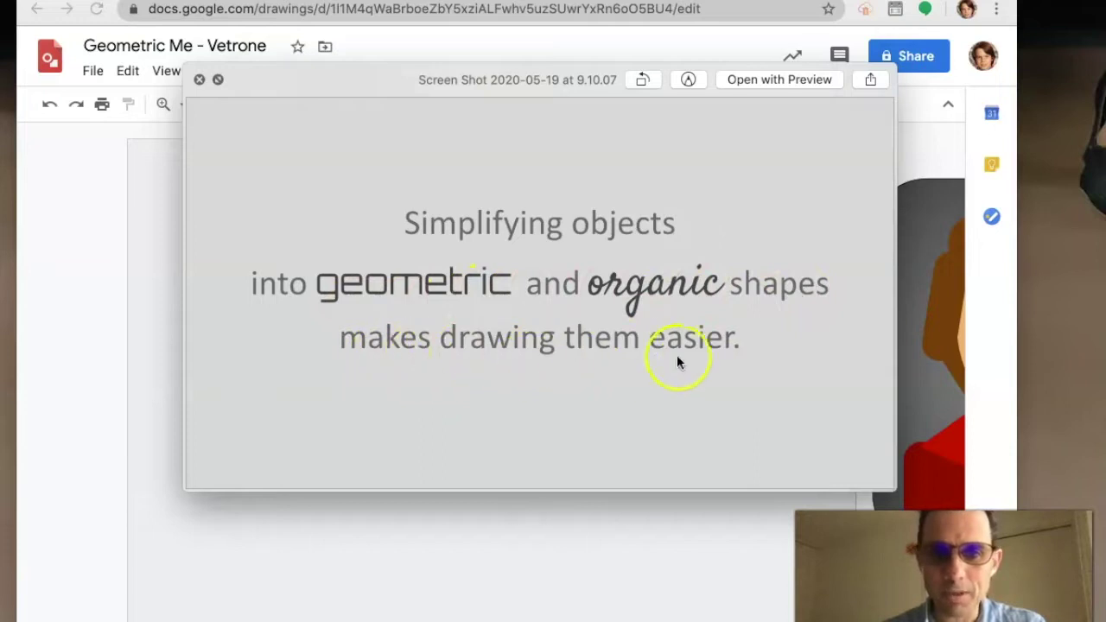
- Close the screenshot preview, then preview and close the childhood photo Me.photo
{"action": "left_click", "coordinate": [199, 79]}
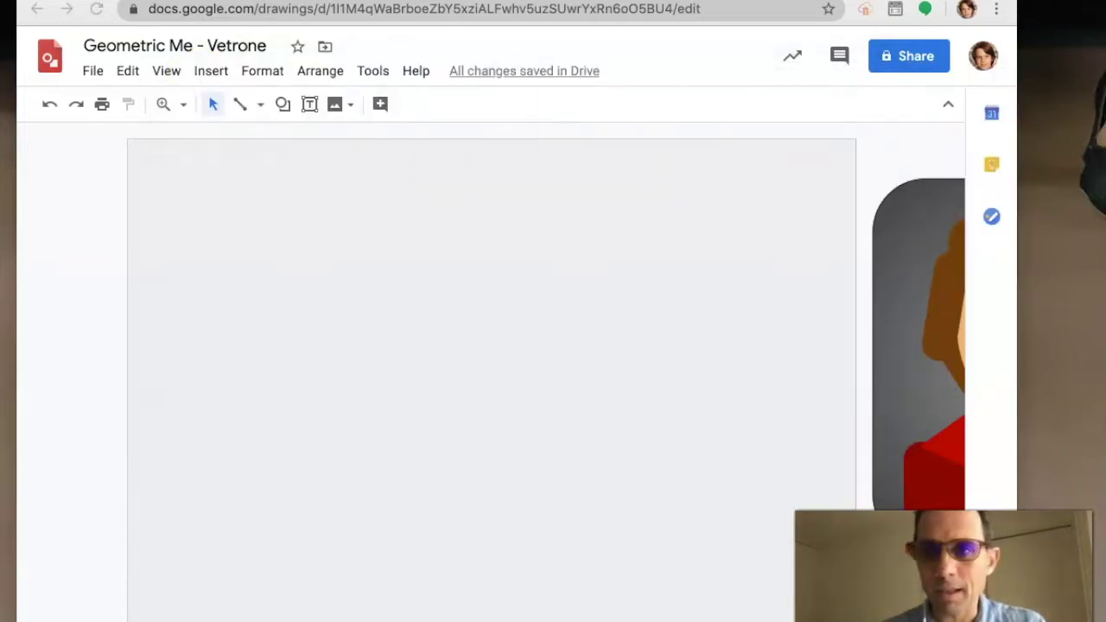
{"action": "key", "text": "space"}
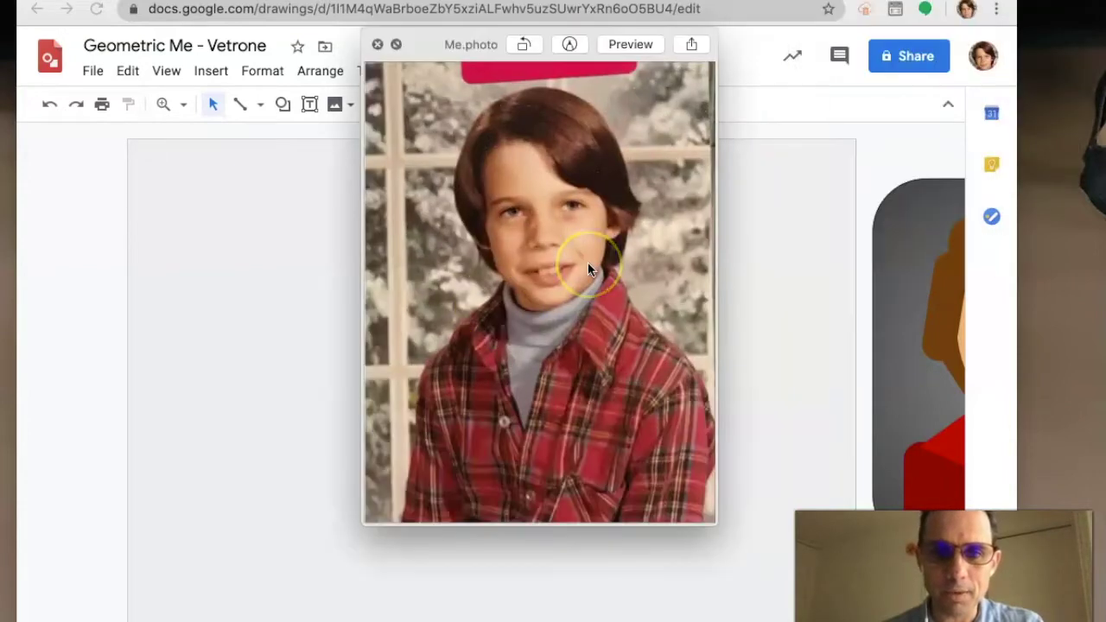
{"action": "key", "text": "space"}
- Switch to Photo Booth and take a webcam snapshot
{"action": "key", "text": "super+Tab"}
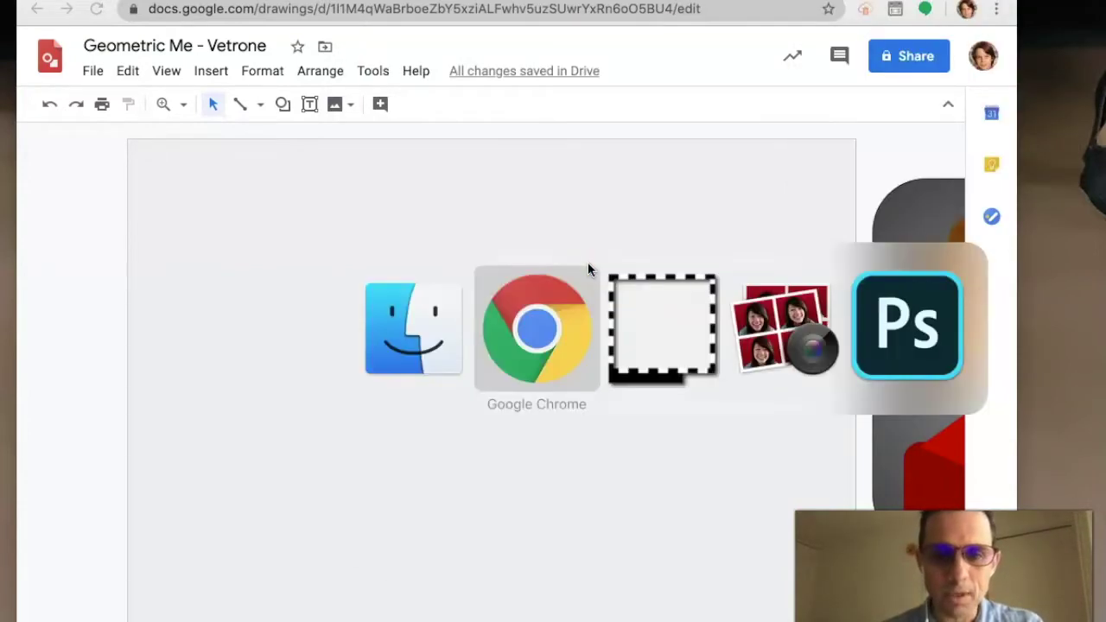
{"action": "key", "text": "super+Tab"}
{"action": "key", "text": "super+Tab"}
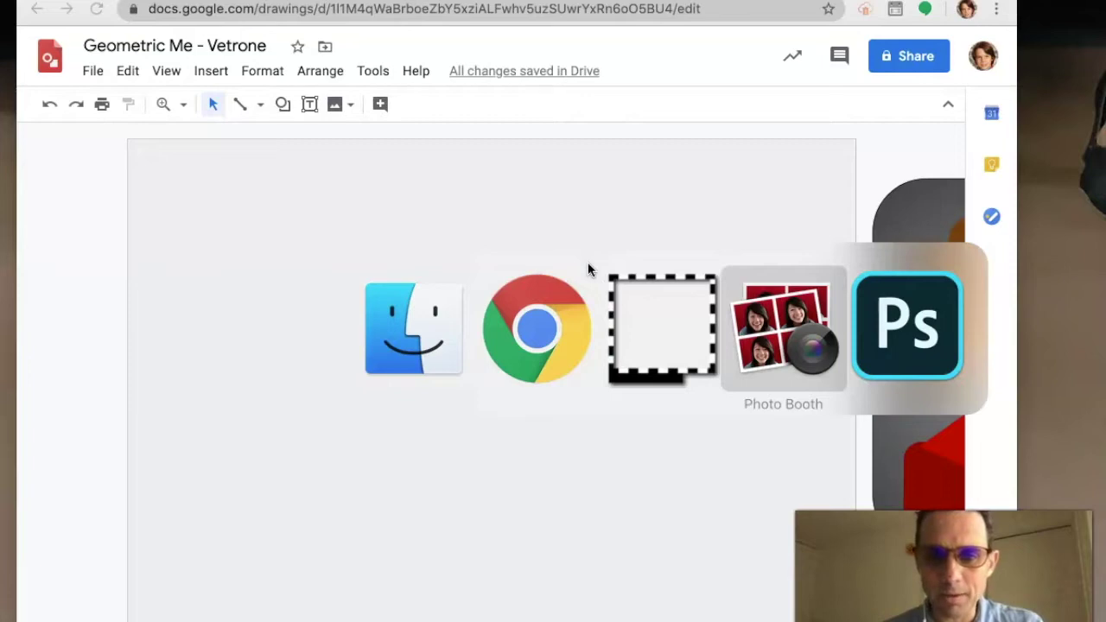
{"action": "left_click", "coordinate": [785, 356]}
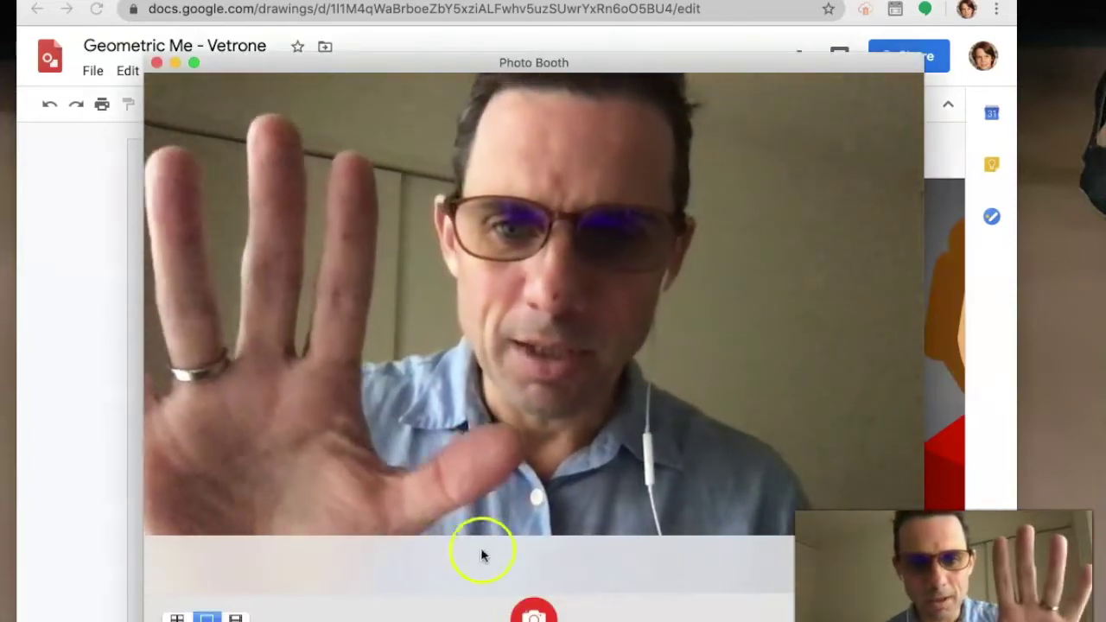
{"action": "left_click", "coordinate": [533, 613]}
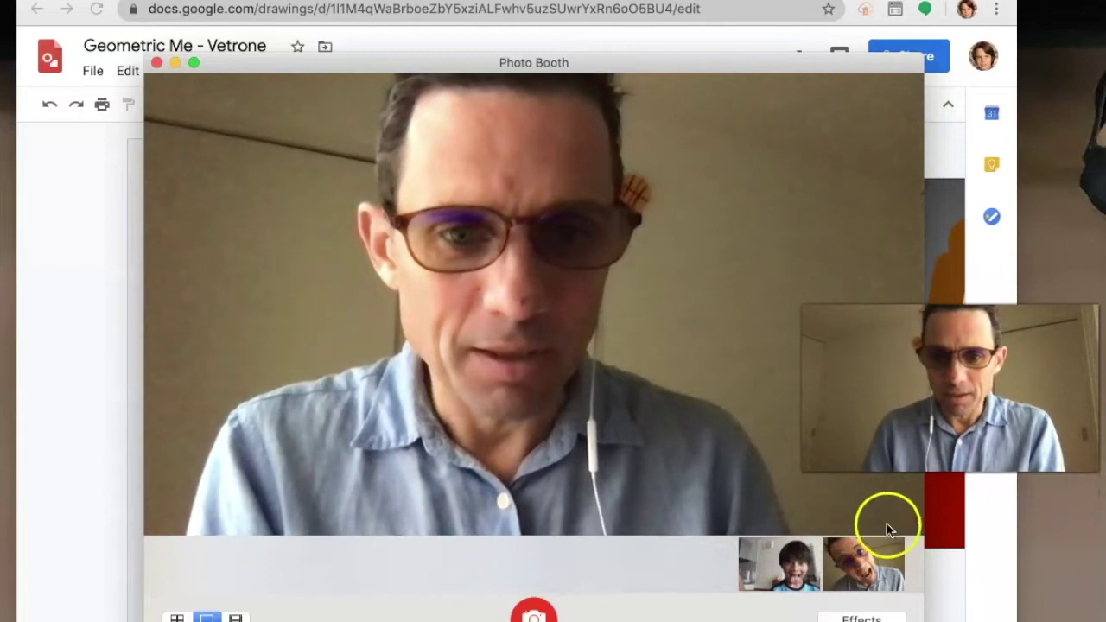
- Drop the snapshot onto the Geometric Me canvas, then delete it again
{"action": "left_click_drag", "start_coordinate": [861, 561], "coordinate": [134, 498]}
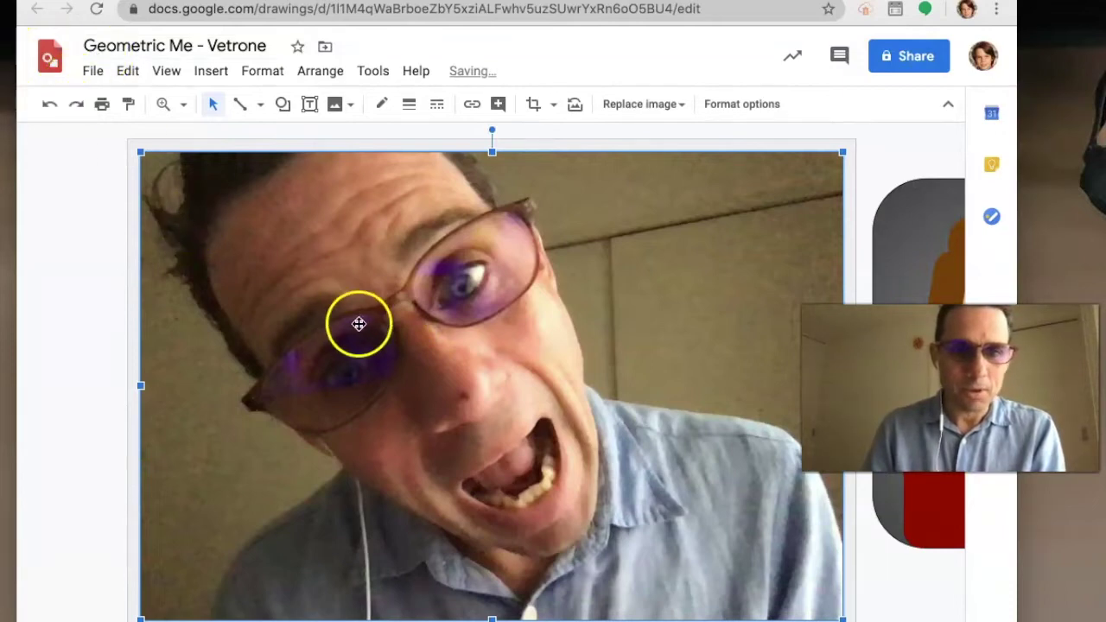
{"action": "key", "text": "Delete"}
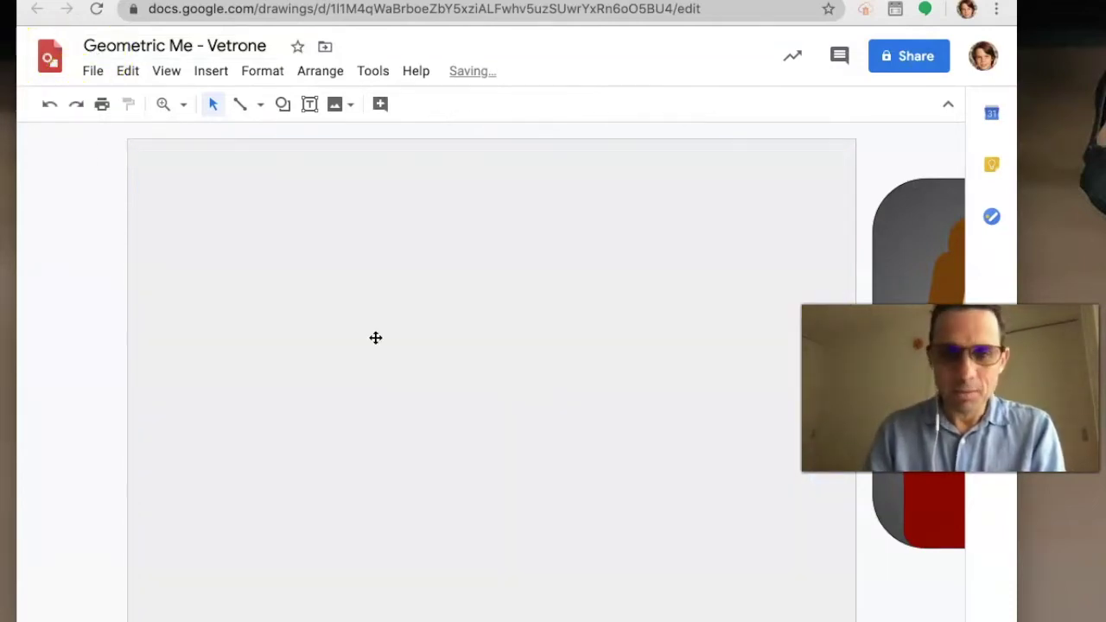
{"action": "key", "text": "super+Tab"}
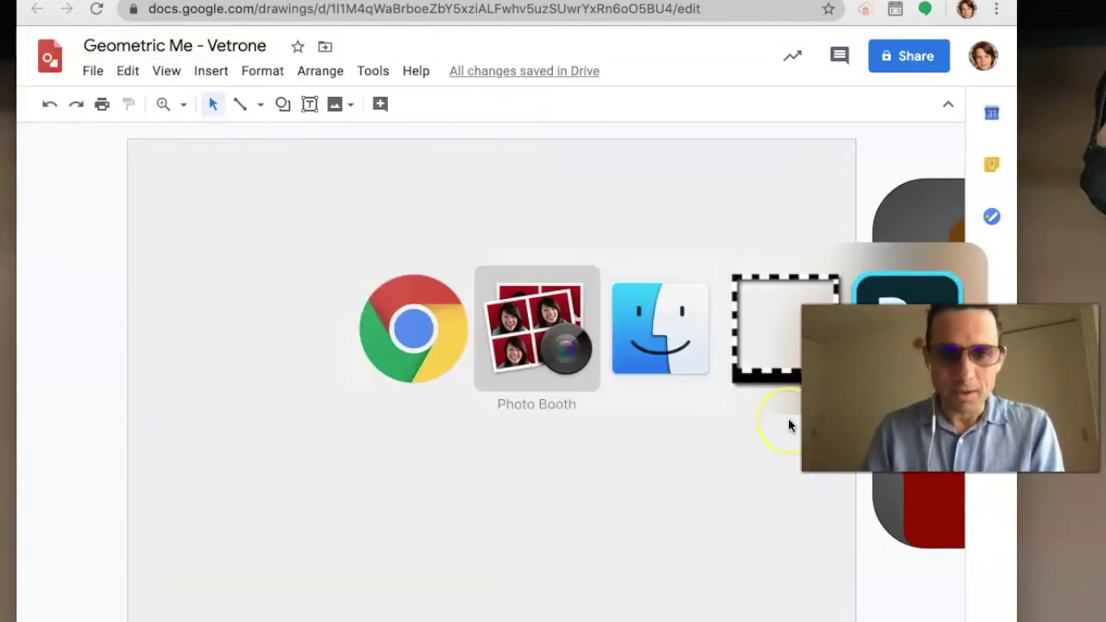
- Upload Me.photo from the Desktop into the Geometric Me drawing via Insert > Image
{"action": "left_click", "coordinate": [99, 484]}
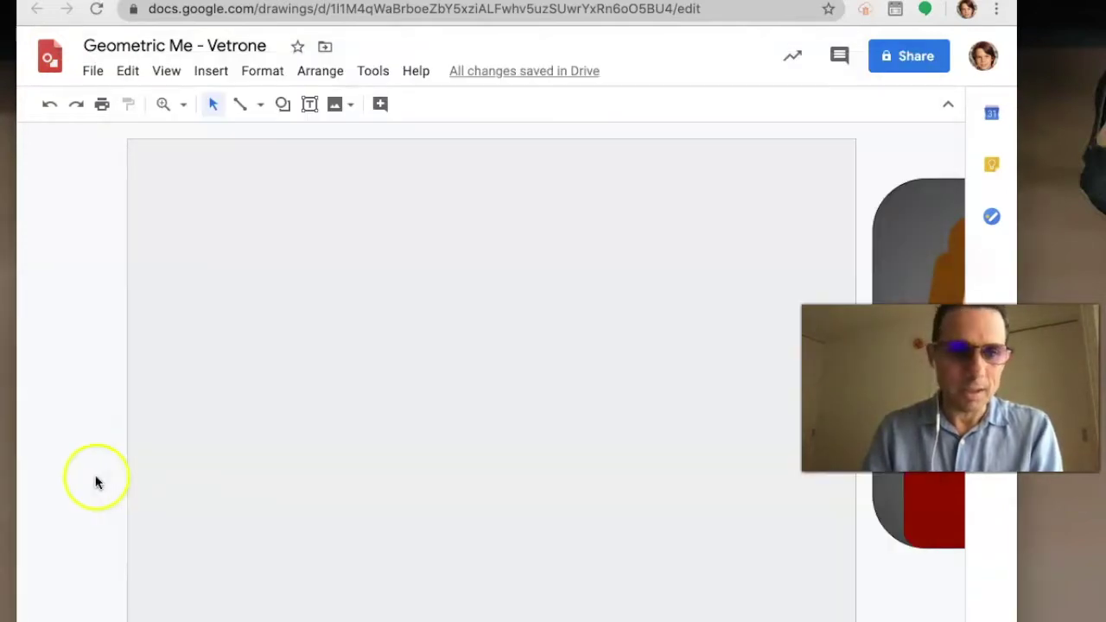
{"action": "left_click", "coordinate": [211, 71]}
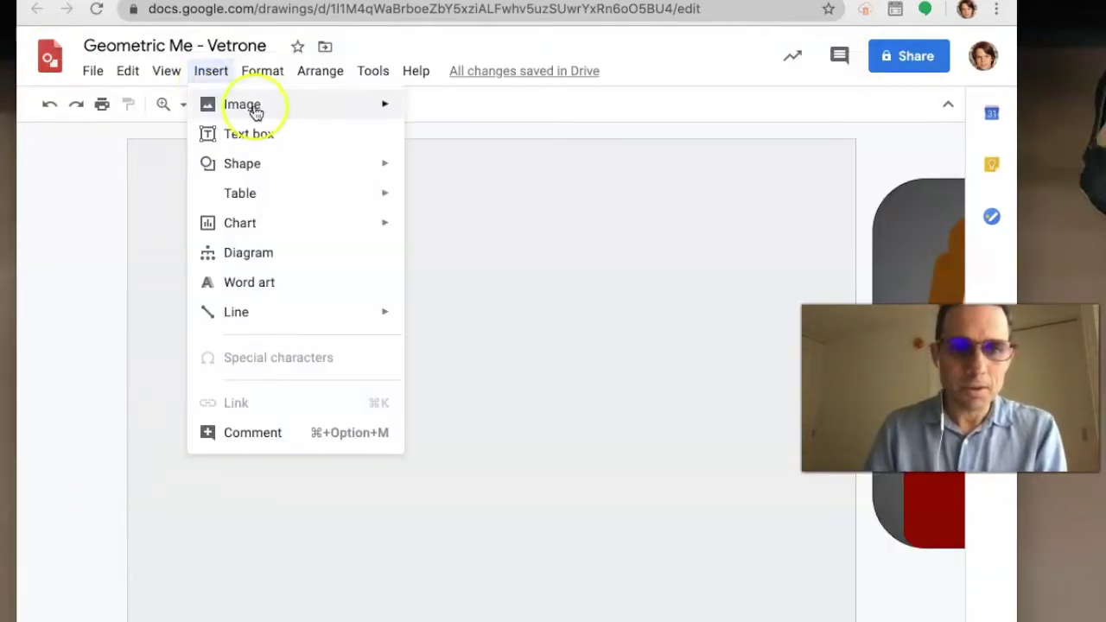
{"action": "mouse_move", "coordinate": [256, 113]}
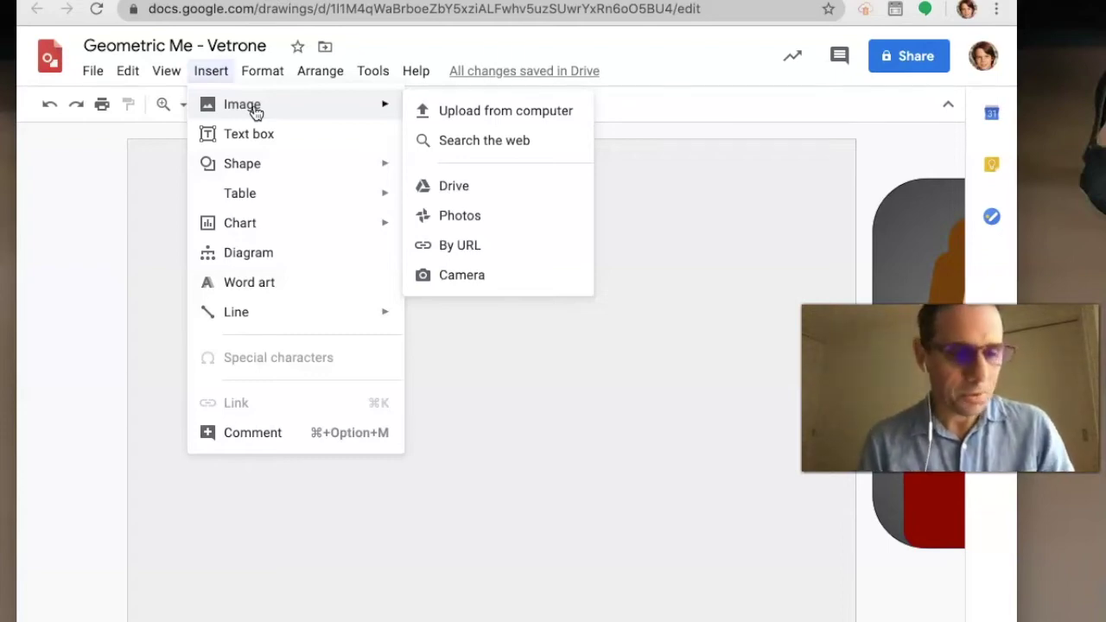
{"action": "left_click", "coordinate": [505, 109]}
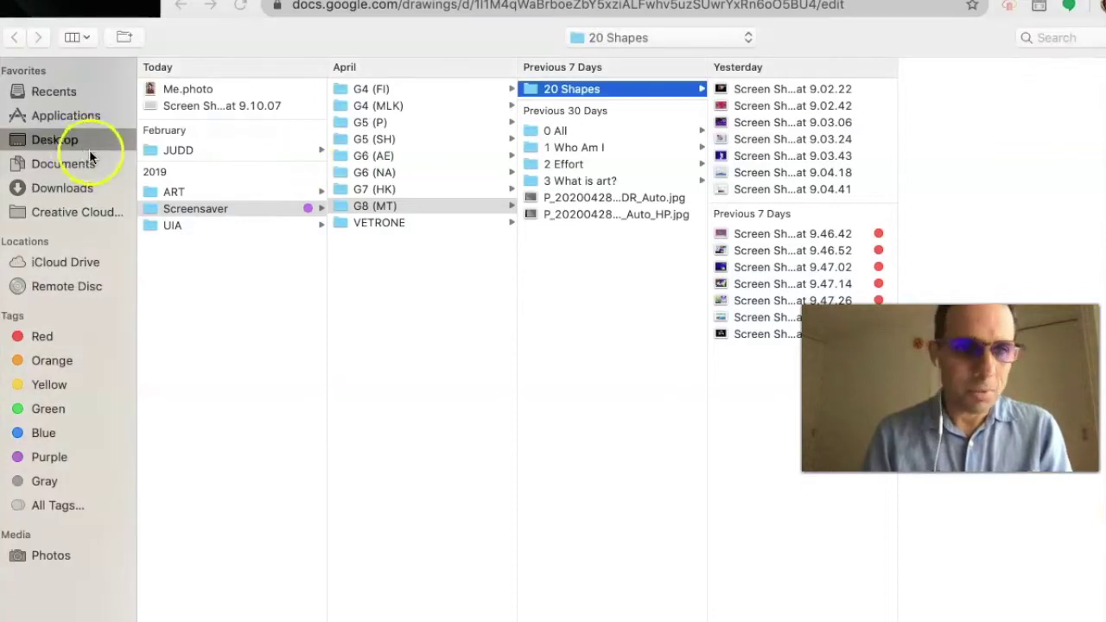
{"action": "left_click", "coordinate": [75, 144]}
{"action": "left_click", "coordinate": [185, 91]}
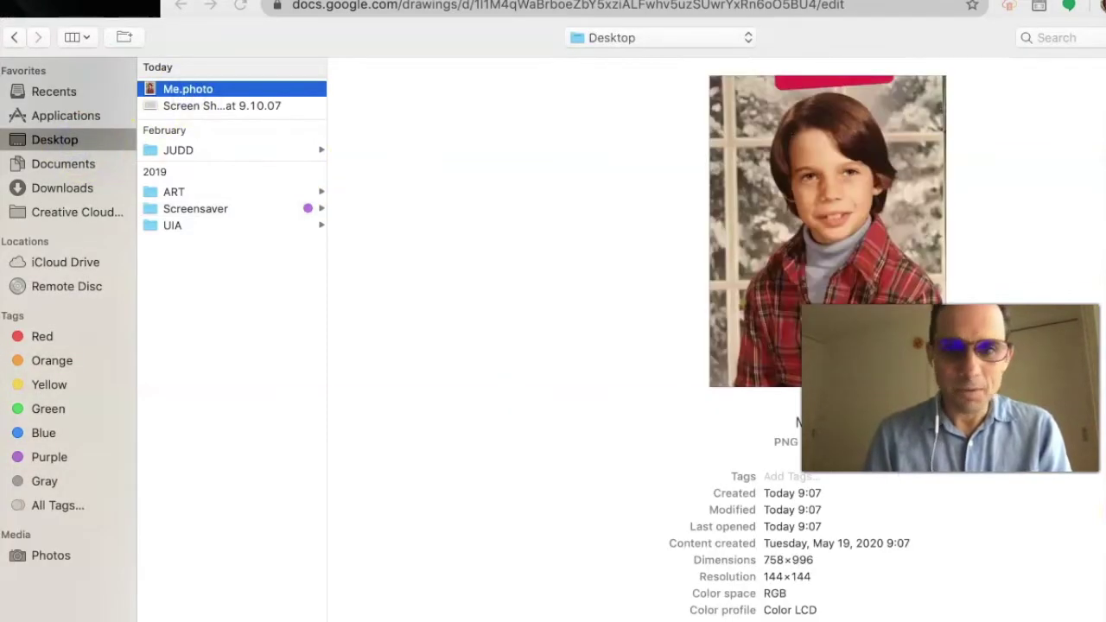
{"action": "key", "text": "Return"}
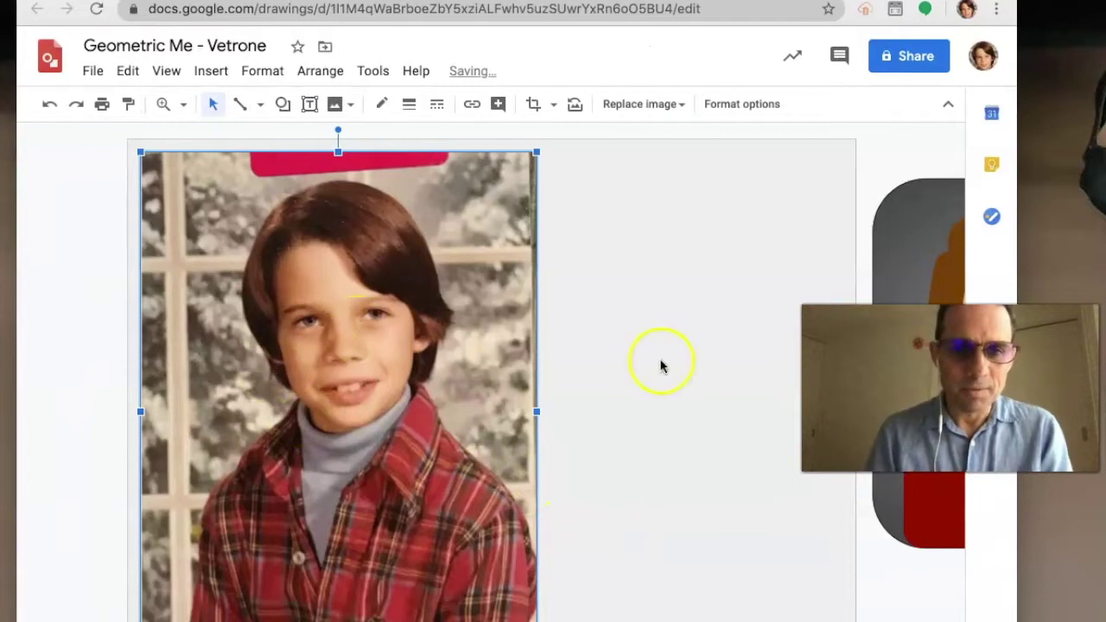
- Deselect the photo and zoom the canvas to 200%
{"action": "left_click", "coordinate": [660, 366]}
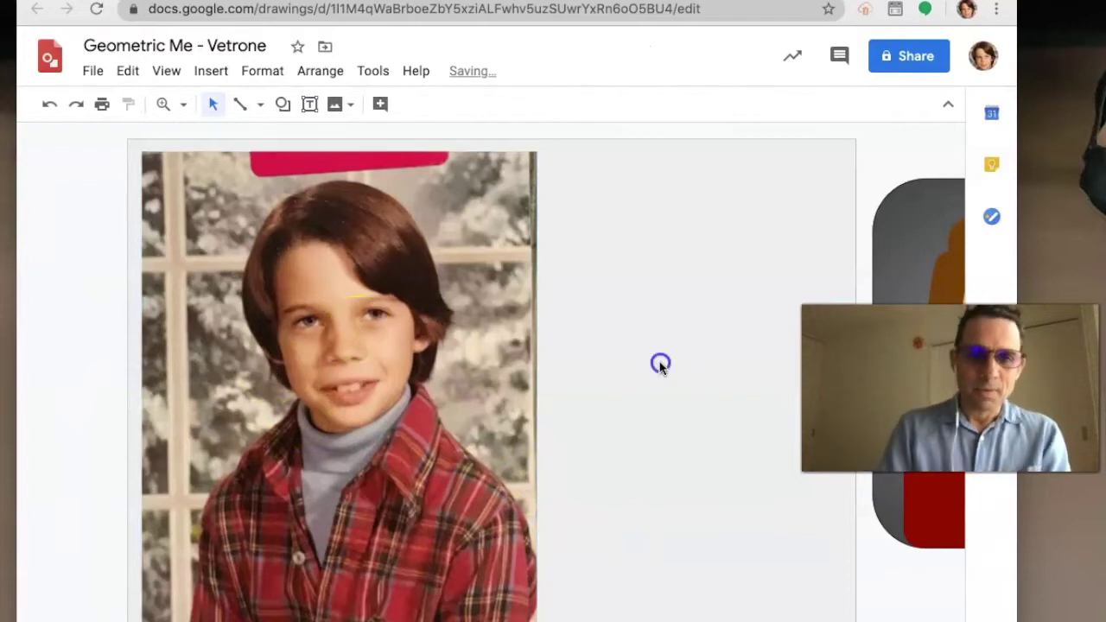
{"action": "left_click", "coordinate": [185, 106]}
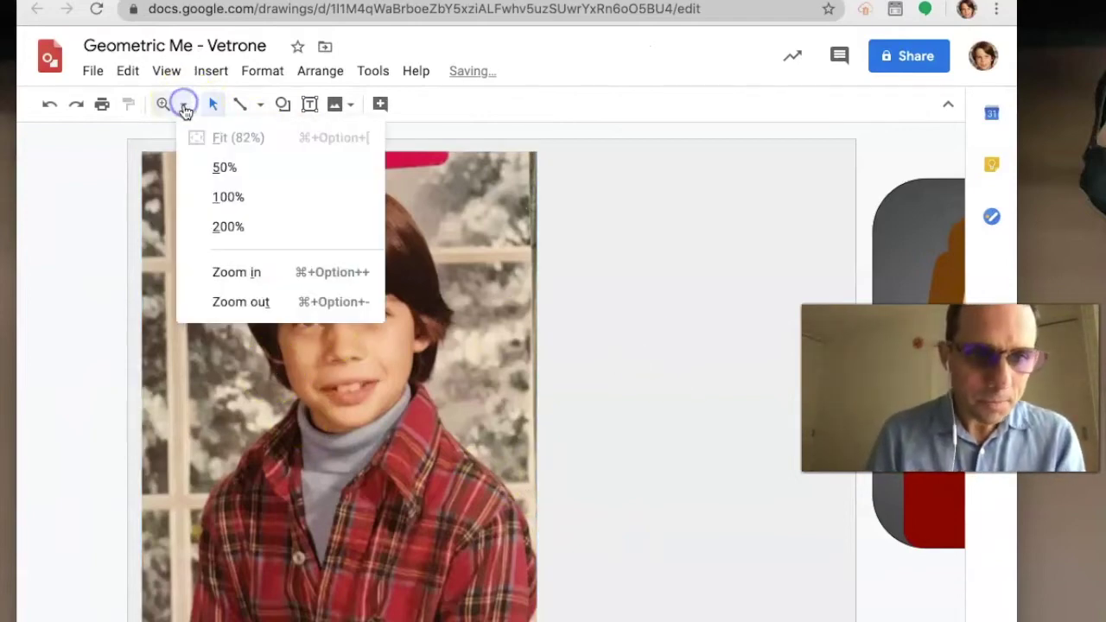
{"action": "left_click", "coordinate": [243, 224]}
{"action": "scroll", "coordinate": [244, 292], "scroll_direction": "up", "scroll_amount": 5}
{"action": "scroll", "coordinate": [244, 292], "scroll_direction": "left", "scroll_amount": 5}
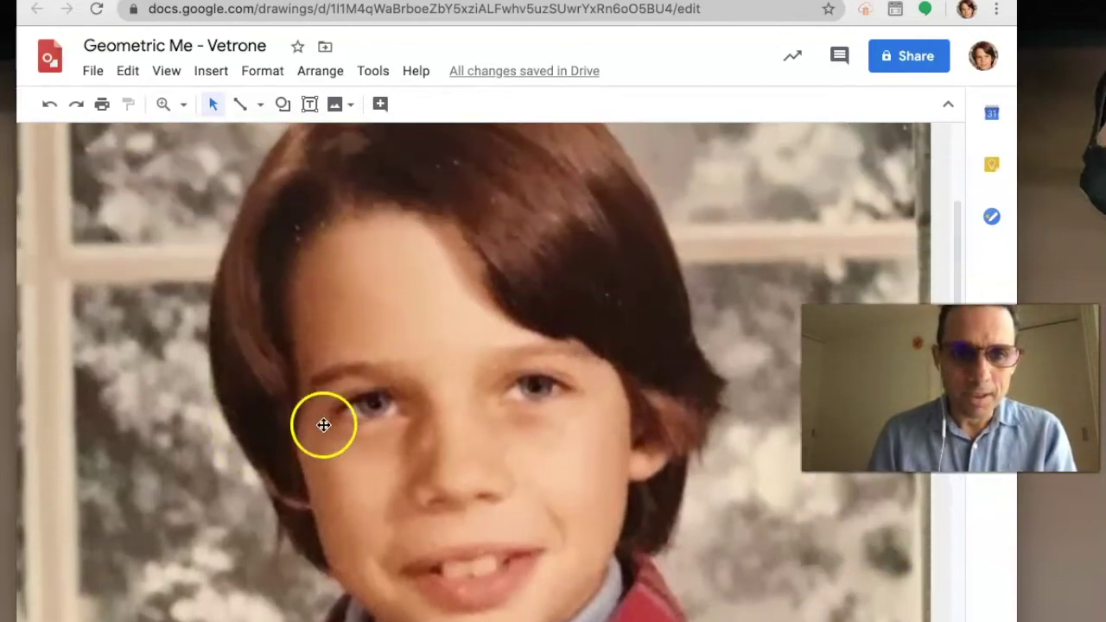
- Close the Shapes menu without adding a shape and bring up the zoom options
{"action": "left_click", "coordinate": [283, 104]}
{"action": "mouse_move", "coordinate": [346, 138]}
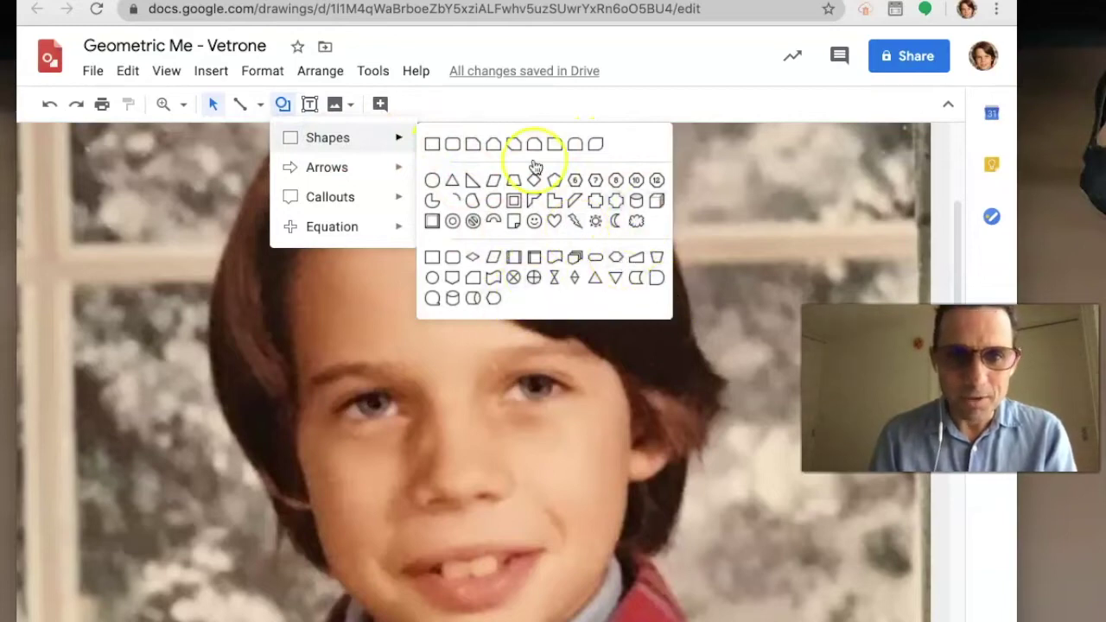
{"action": "left_click", "coordinate": [336, 348]}
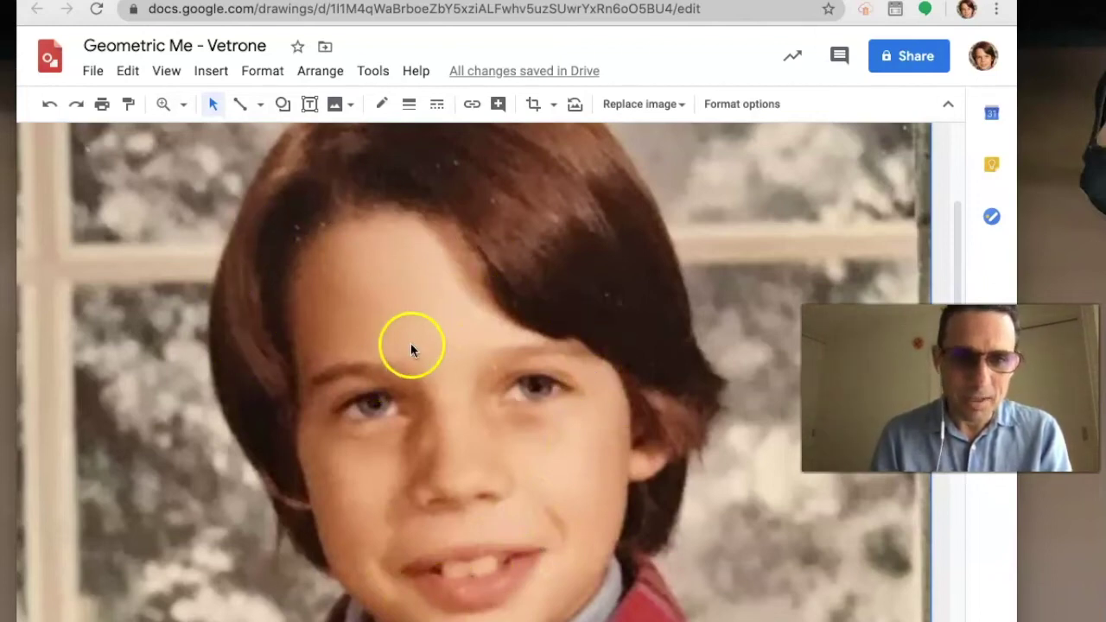
{"action": "left_click", "coordinate": [181, 105]}
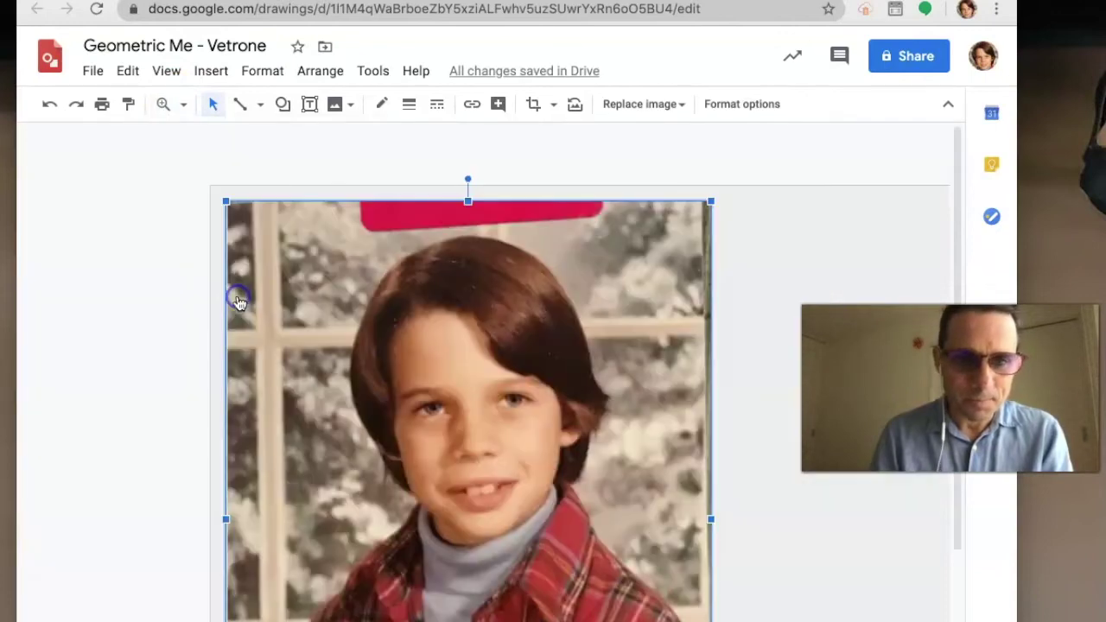
- Zoom out and draw a rounded rectangle over the hair, tilted about 45°
{"action": "left_click", "coordinate": [241, 302]}
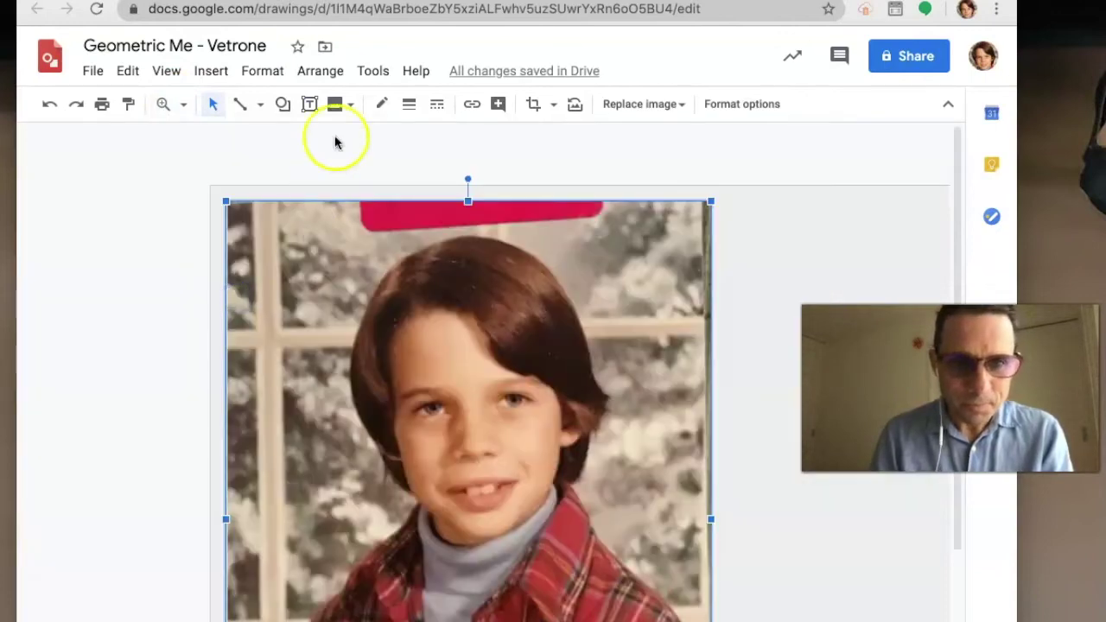
{"action": "left_click", "coordinate": [286, 105]}
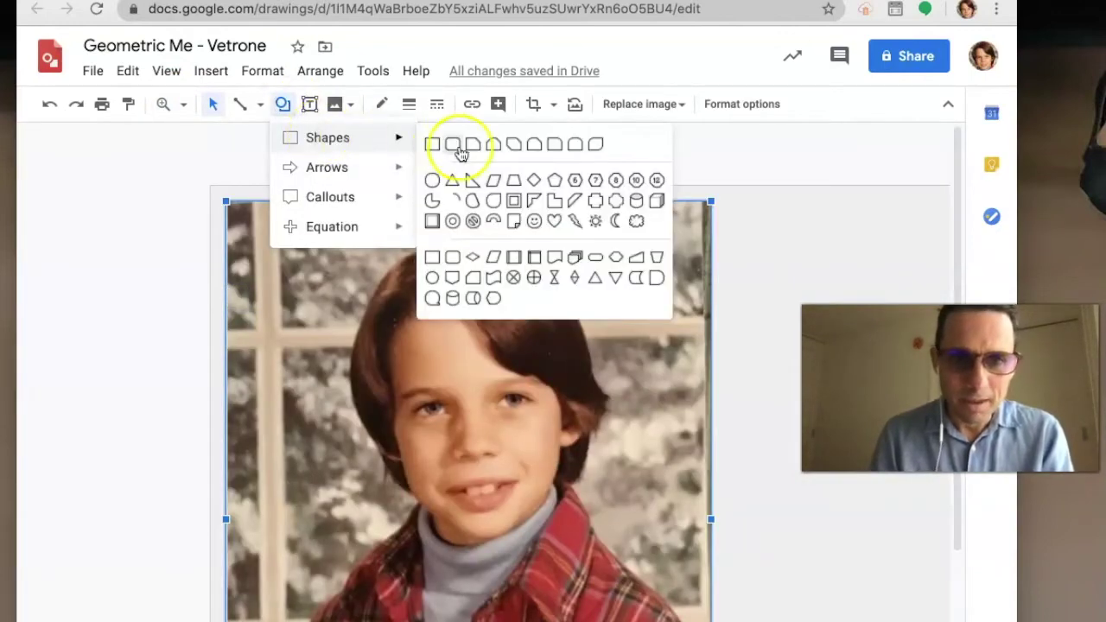
{"action": "left_click", "coordinate": [453, 148]}
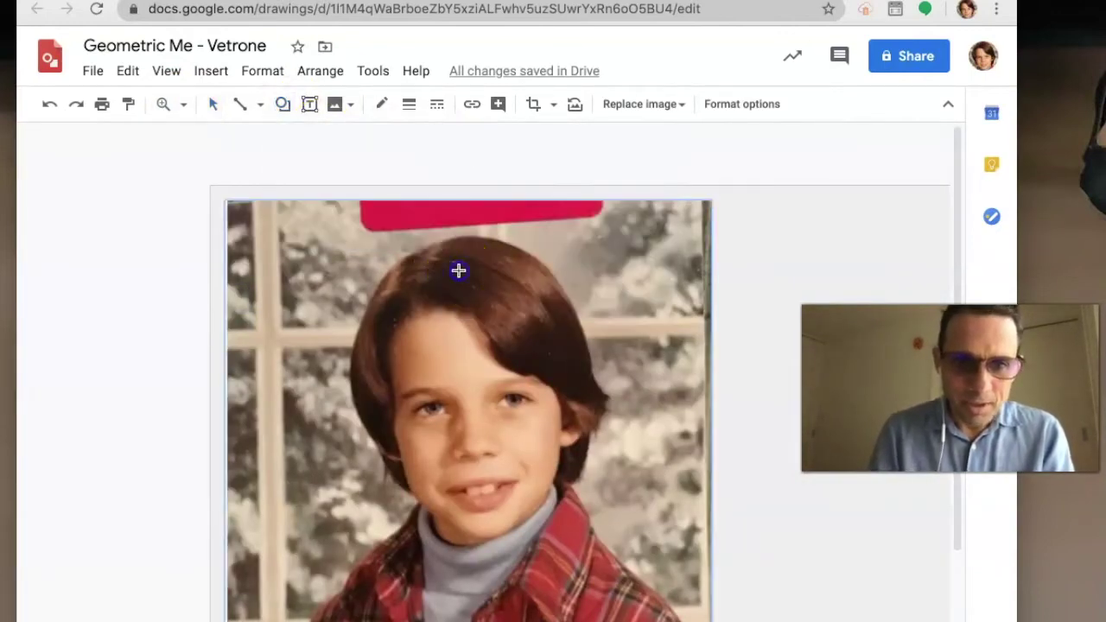
{"action": "left_click_drag", "start_coordinate": [459, 271], "coordinate": [643, 354]}
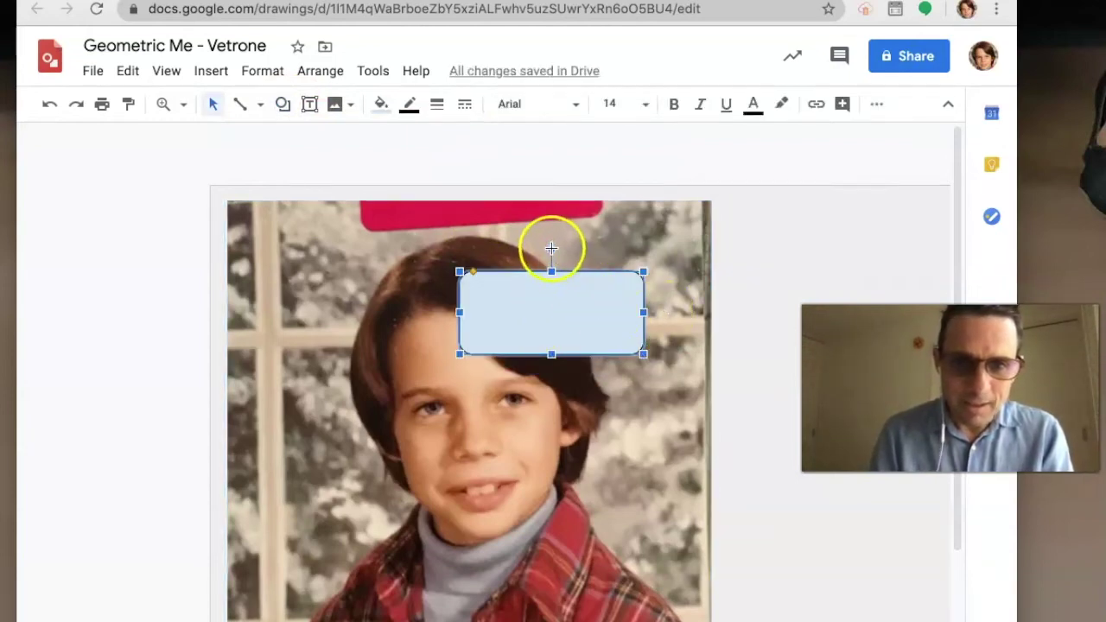
{"action": "left_click_drag", "start_coordinate": [551, 248], "coordinate": [598, 268]}
{"action": "left_click_drag", "start_coordinate": [550, 299], "coordinate": [522, 302]}
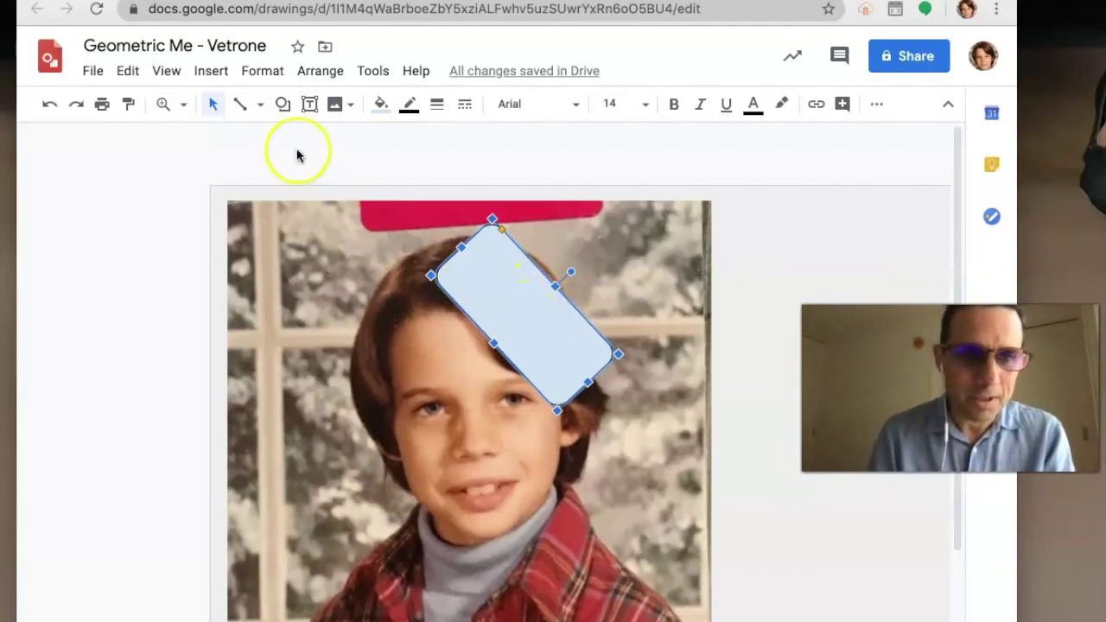
- At 200% zoom, round the rectangle into a pill and position it over the hair
{"action": "left_click", "coordinate": [183, 104]}
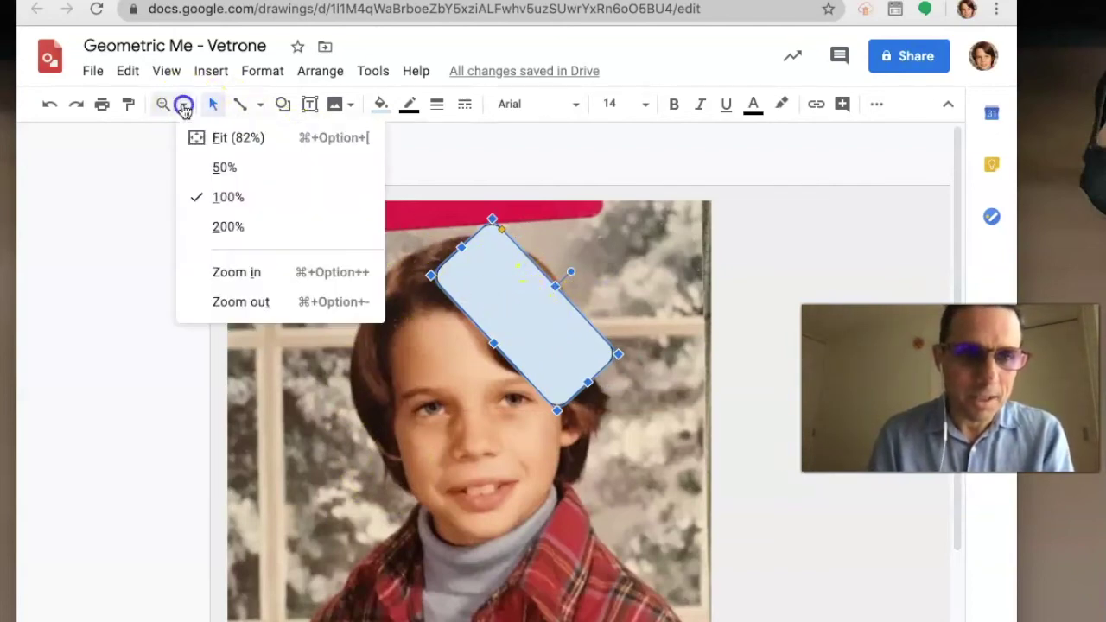
{"action": "left_click", "coordinate": [208, 226]}
{"action": "left_click_drag", "start_coordinate": [535, 229], "coordinate": [677, 274]}
{"action": "scroll", "coordinate": [576, 337], "scroll_direction": "up", "scroll_amount": 3}
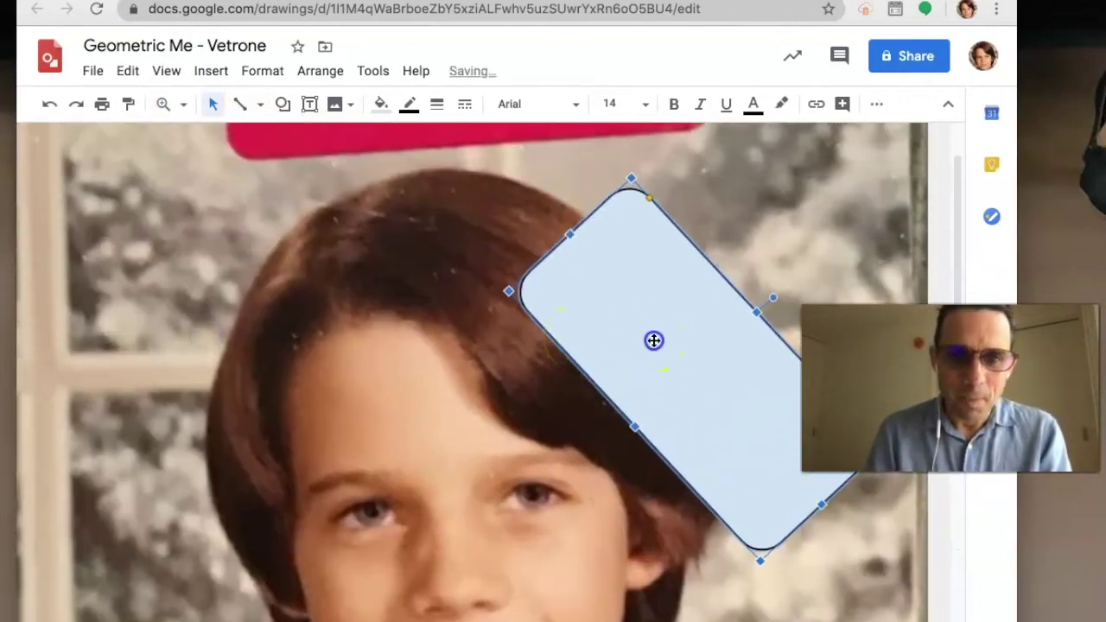
{"action": "left_click_drag", "start_coordinate": [654, 340], "coordinate": [602, 321]}
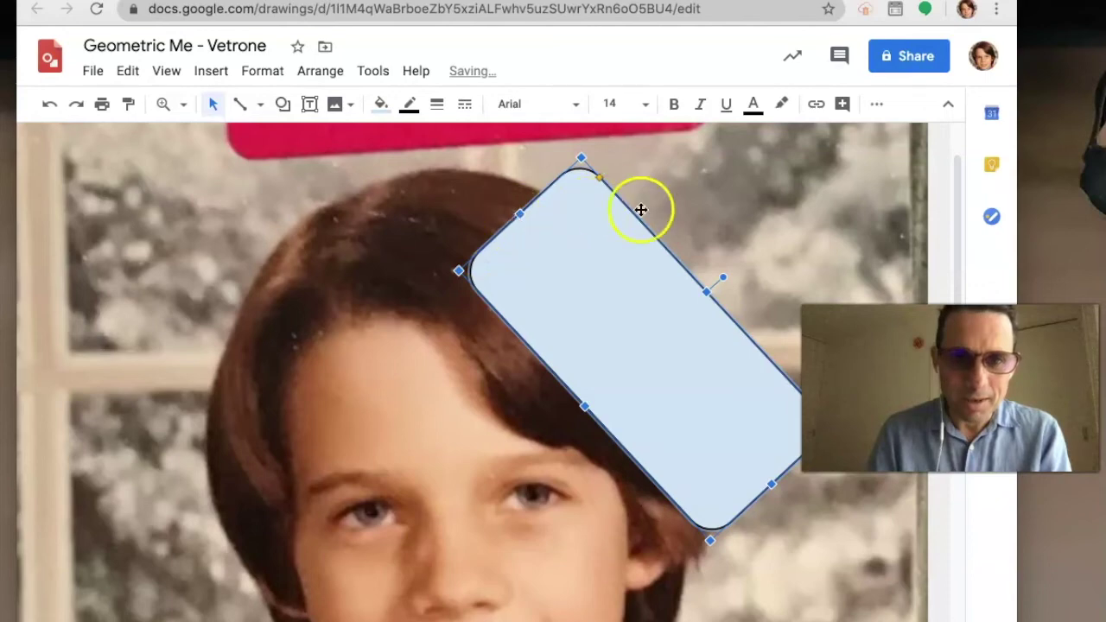
{"action": "left_click_drag", "start_coordinate": [601, 177], "coordinate": [666, 248]}
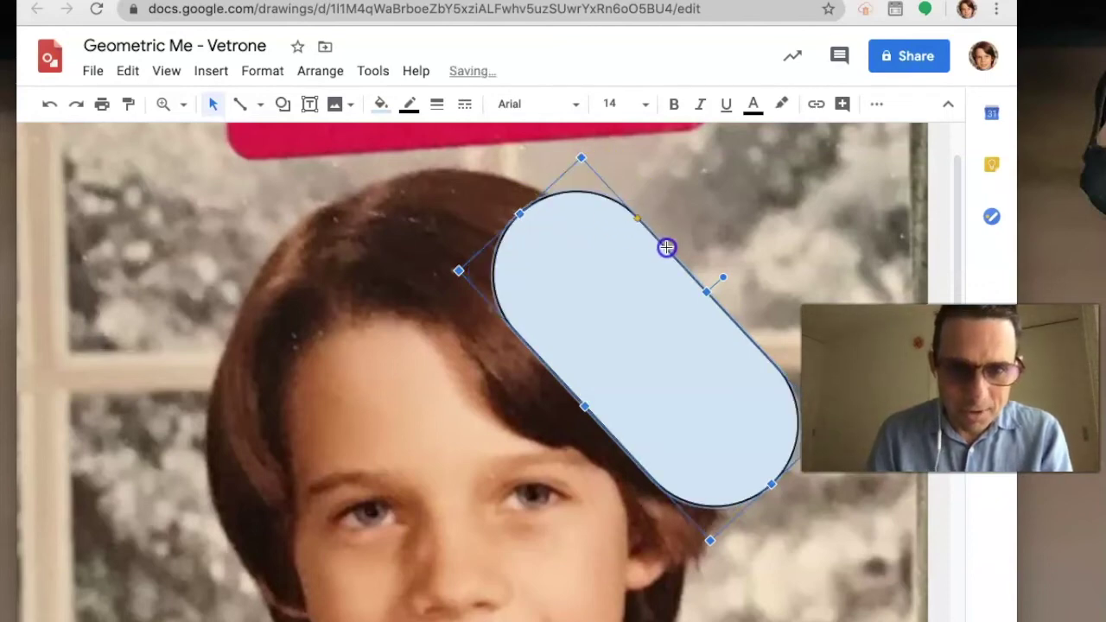
{"action": "left_click_drag", "start_coordinate": [631, 324], "coordinate": [573, 316]}
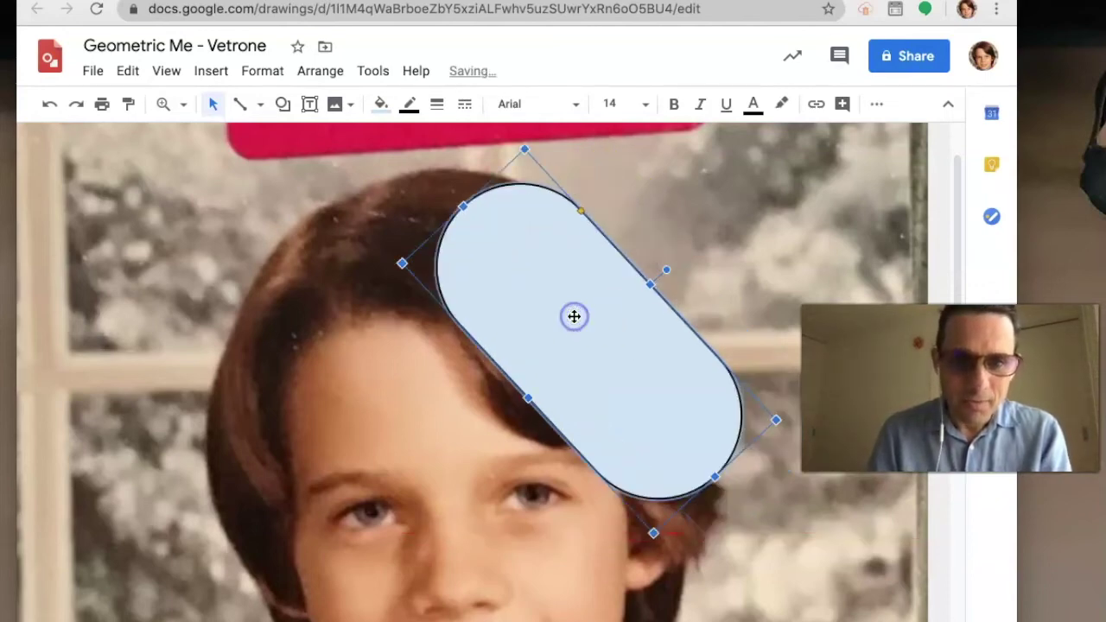
- Set the pill's outline colour to Transparent
{"action": "left_click", "coordinate": [411, 105]}
{"action": "left_click", "coordinate": [434, 142]}
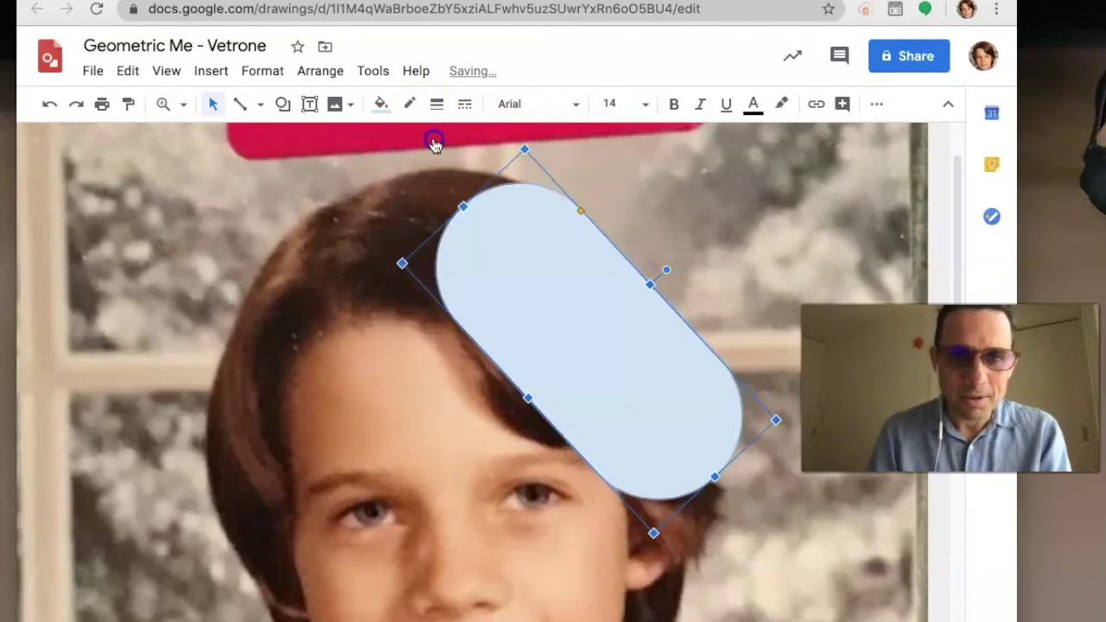
{"action": "left_click", "coordinate": [381, 104]}
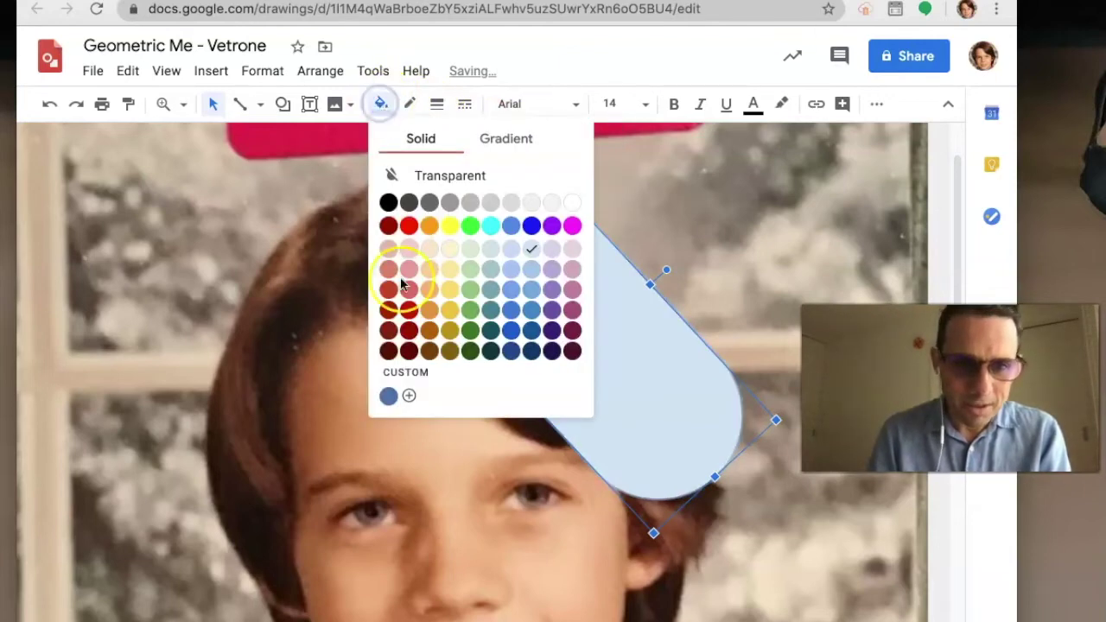
- Try dark red and darker preset fill colours on the pill
{"action": "left_click", "coordinate": [411, 350]}
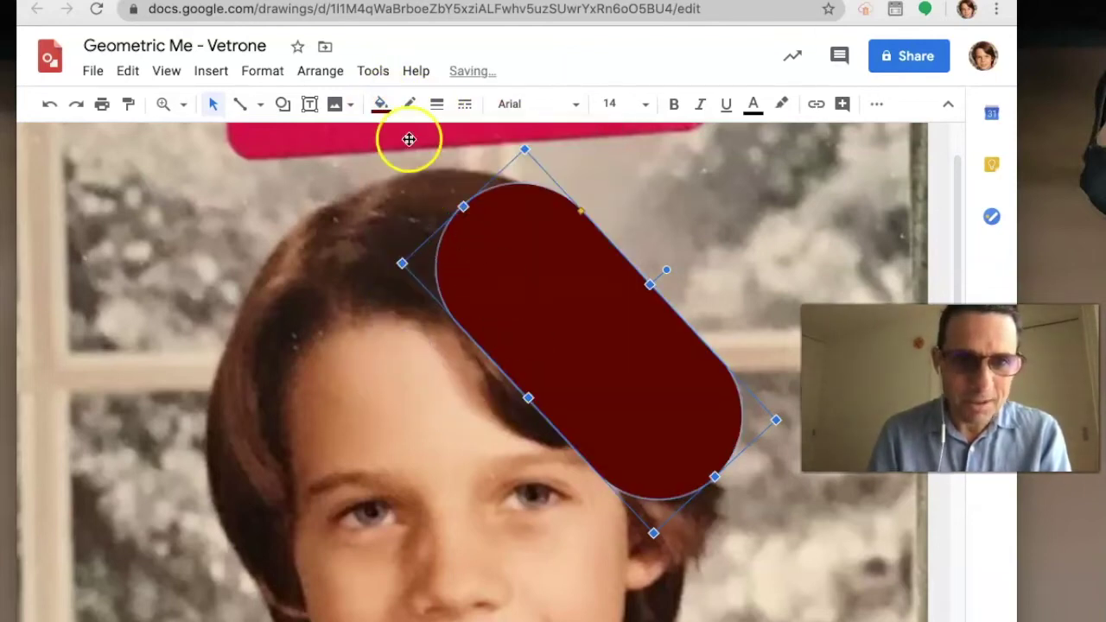
{"action": "left_click", "coordinate": [381, 104]}
{"action": "left_click", "coordinate": [388, 350]}
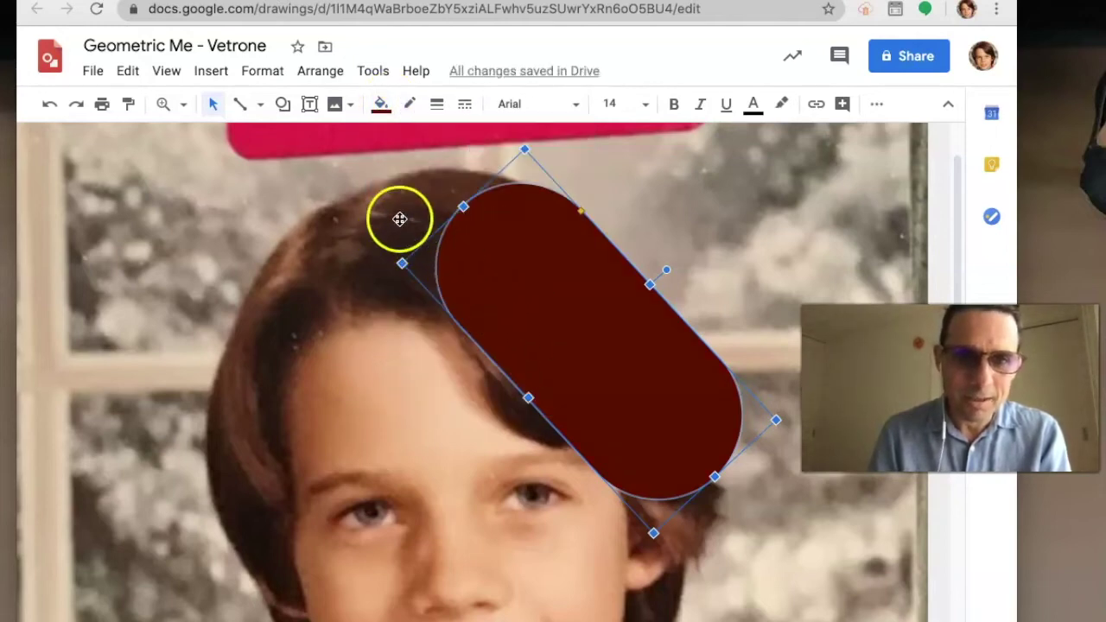
- Apply a custom brown fill #492c0aff, then nudge the pill slightly down-right
{"action": "left_click", "coordinate": [383, 110]}
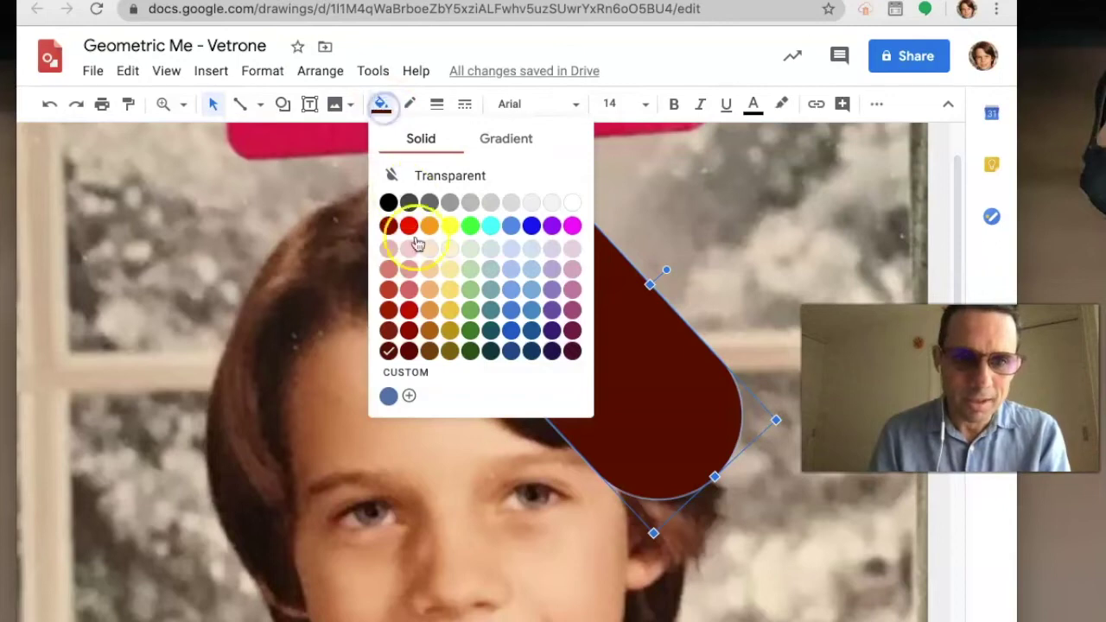
{"action": "left_click", "coordinate": [415, 376]}
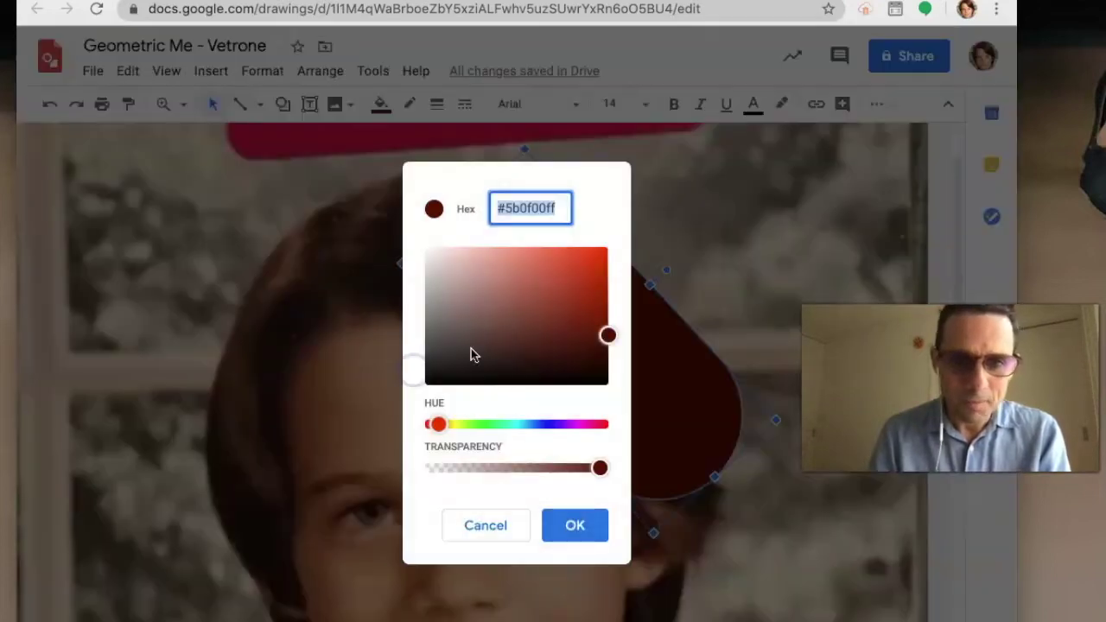
{"action": "left_click_drag", "start_coordinate": [440, 425], "coordinate": [449, 425]}
{"action": "left_click_drag", "start_coordinate": [608, 337], "coordinate": [584, 350]}
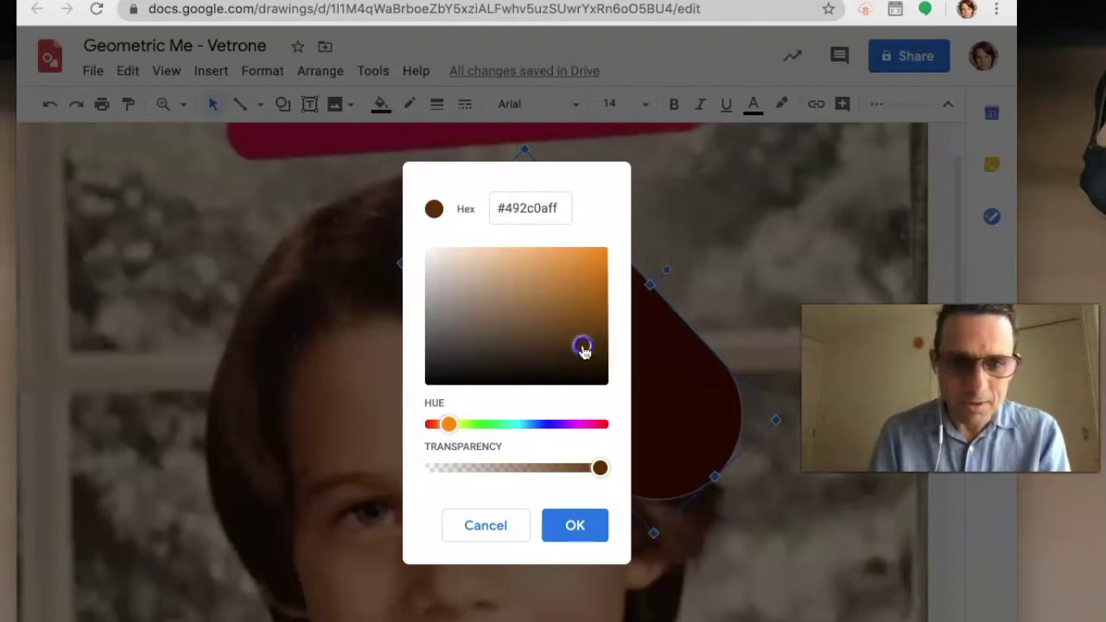
{"action": "left_click", "coordinate": [573, 523]}
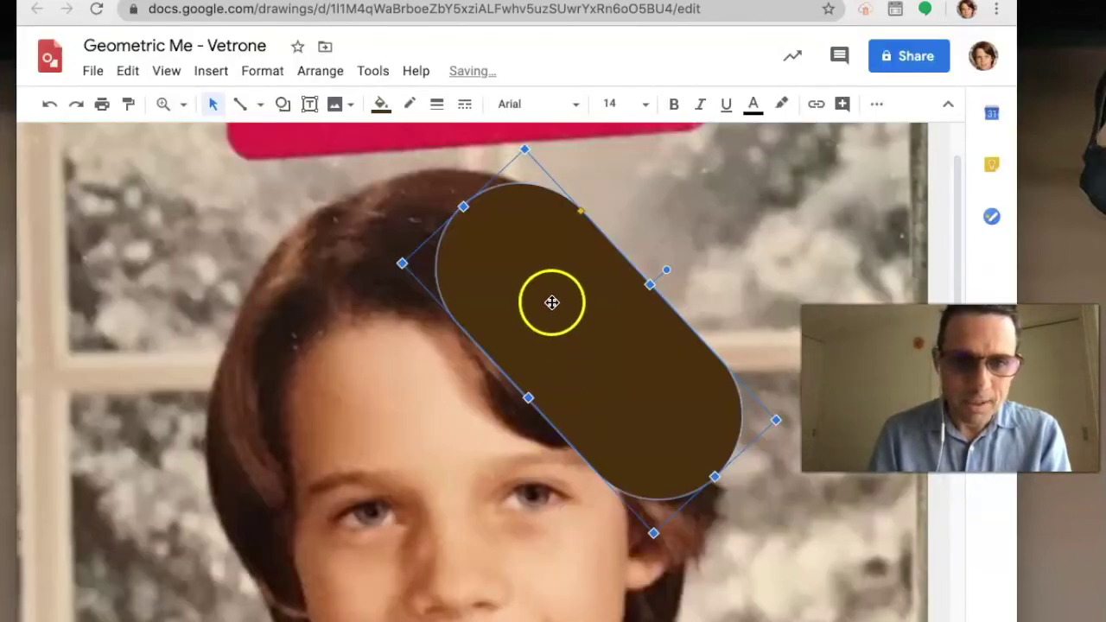
{"action": "mouse_move", "coordinate": [552, 300]}
{"action": "left_mouse_down"}
{"action": "mouse_move", "coordinate": [573, 311]}
{"action": "mouse_move", "coordinate": [559, 314]}
{"action": "left_mouse_up"}
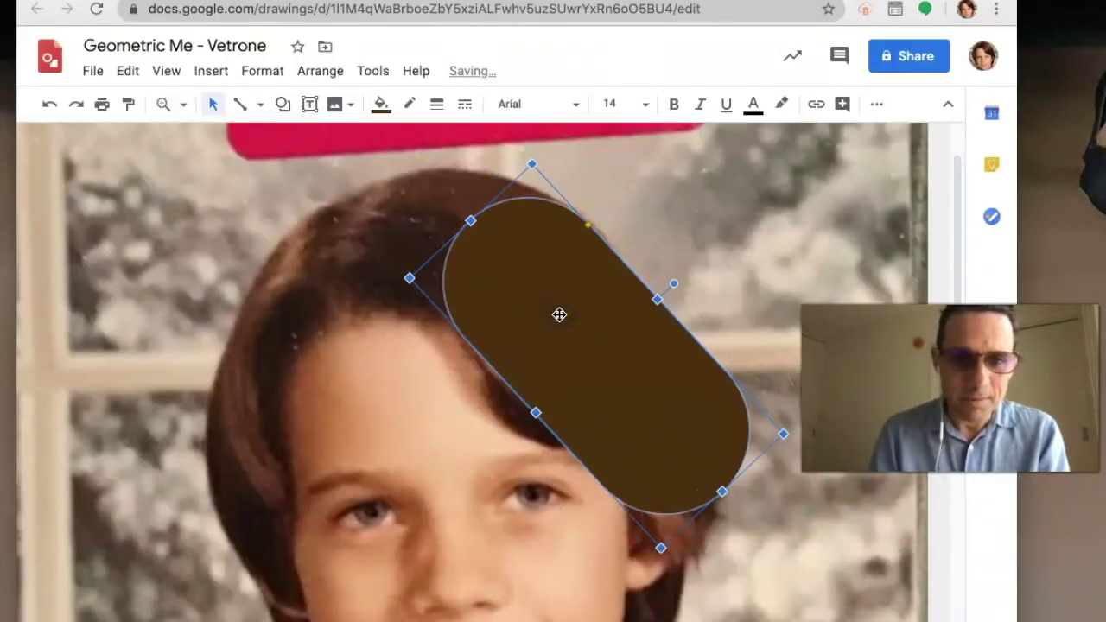
{"action": "left_click", "coordinate": [415, 339]}
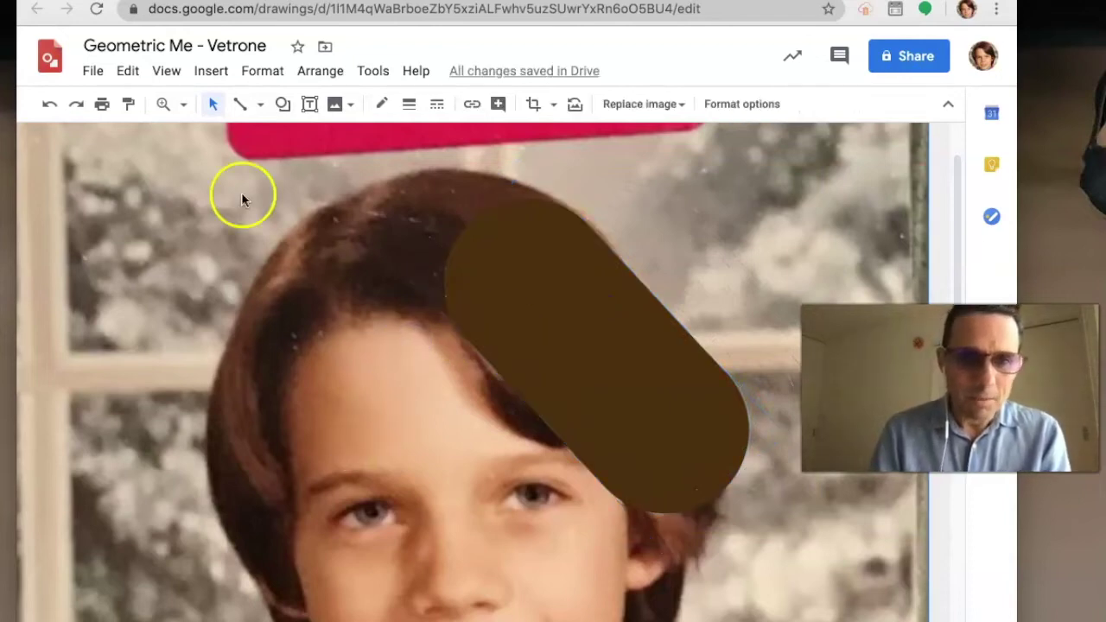
- Scroll down to the face and zoom in closer on the boy's eyes
{"action": "scroll", "coordinate": [308, 421], "scroll_direction": "down", "scroll_amount": 3}
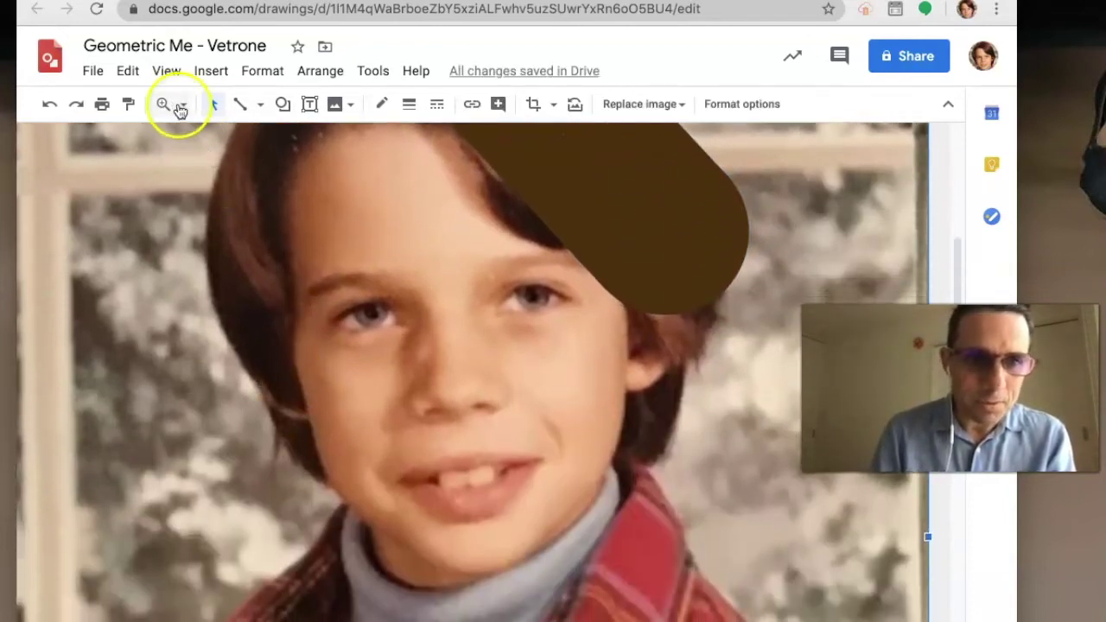
{"action": "left_click", "coordinate": [180, 106]}
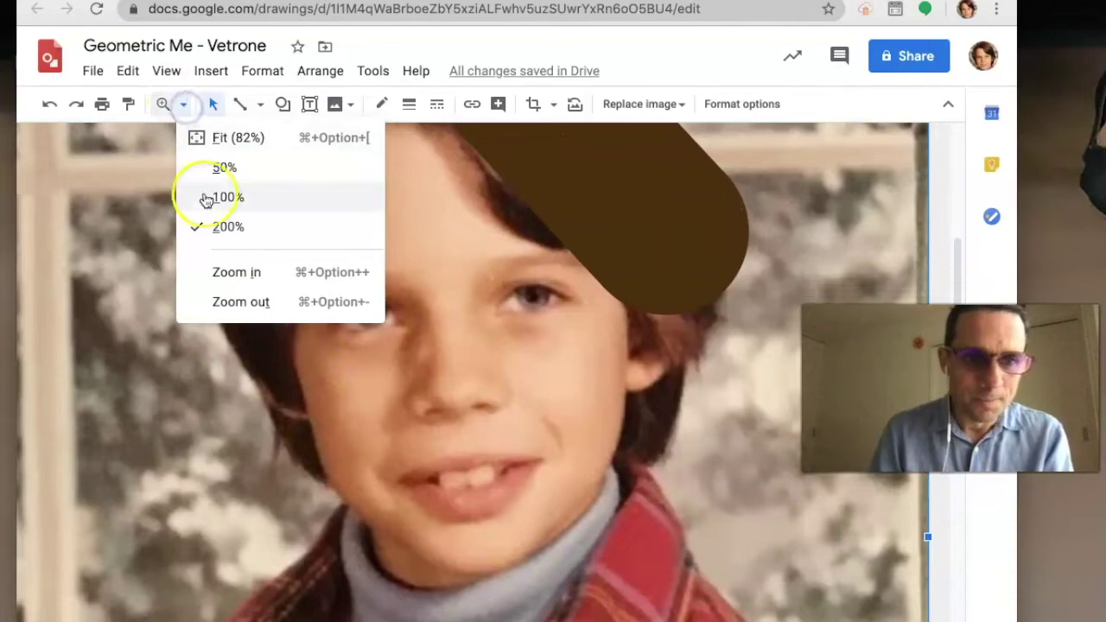
{"action": "left_click", "coordinate": [229, 273]}
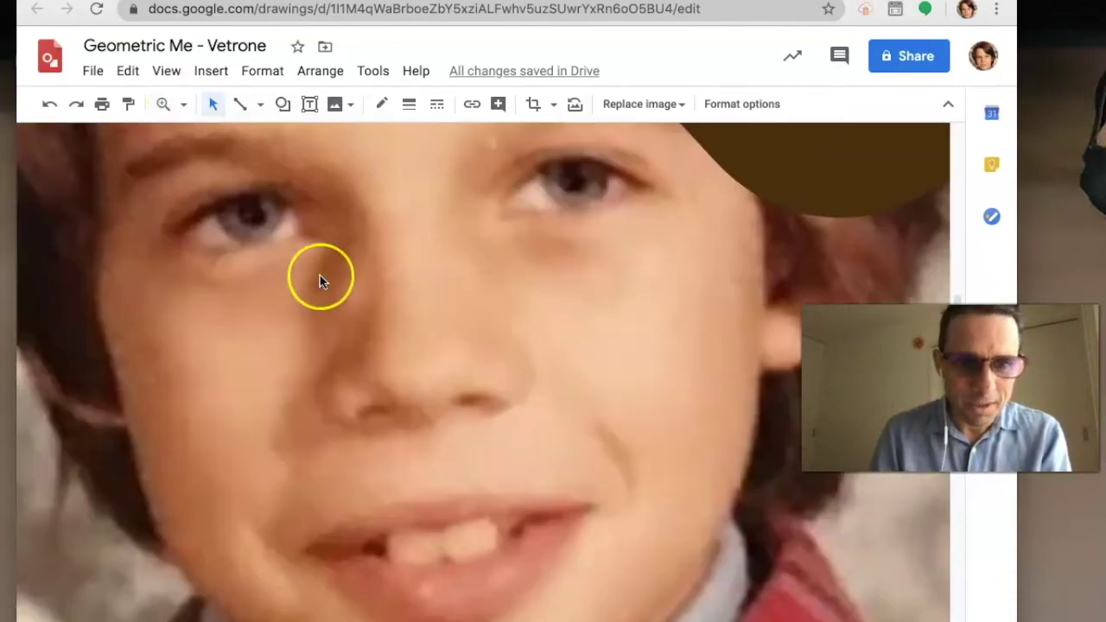
{"action": "scroll", "coordinate": [319, 281], "scroll_direction": "up", "scroll_amount": 3}
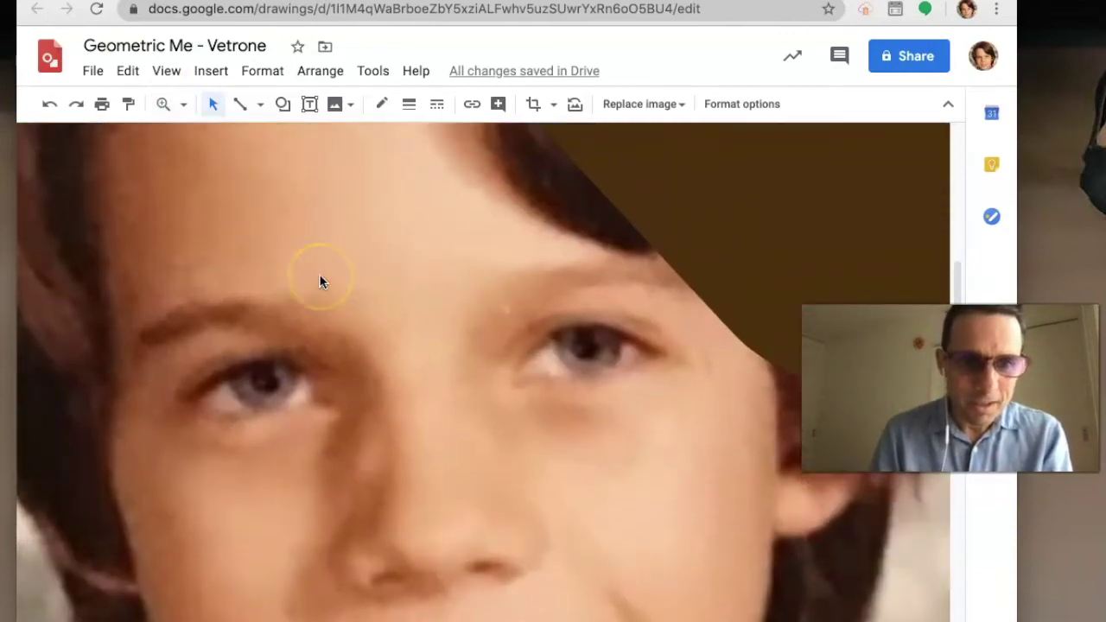
{"action": "left_click", "coordinate": [283, 104]}
{"action": "mouse_move", "coordinate": [363, 144]}
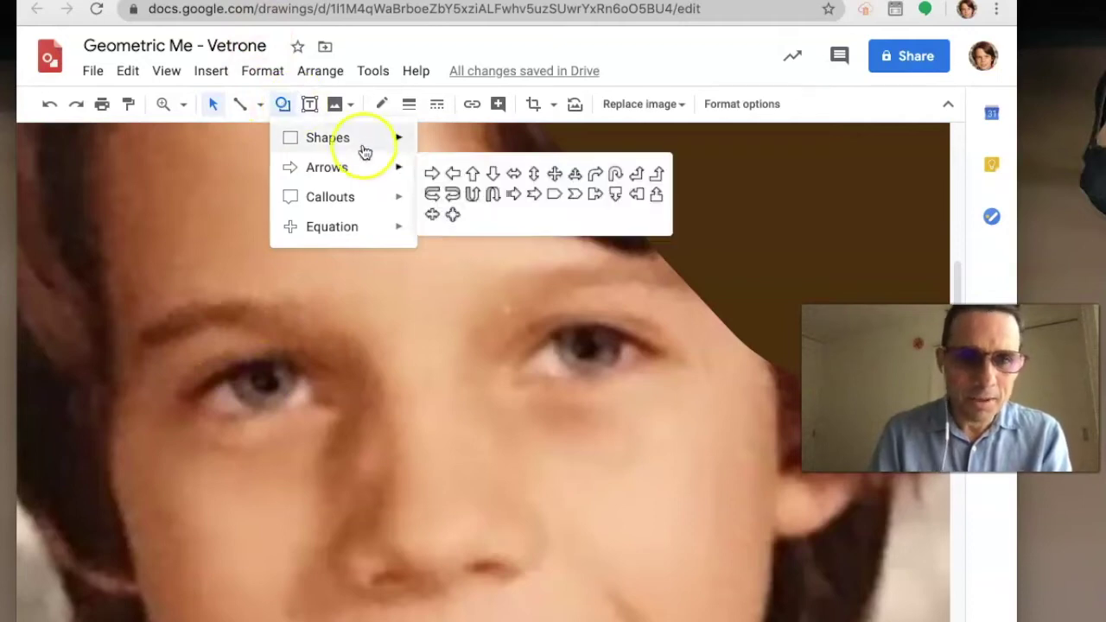
- Draw a transparent-fill oval over the left eye and resize it into a circle around the iris
{"action": "left_click", "coordinate": [432, 178]}
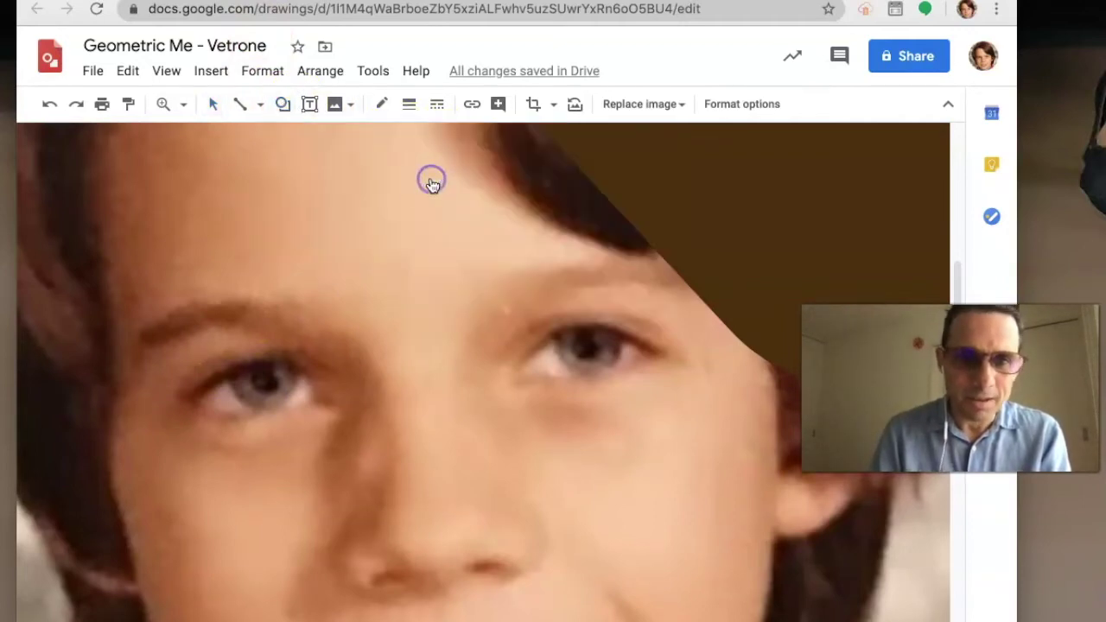
{"action": "left_click_drag", "start_coordinate": [286, 394], "coordinate": [320, 438]}
{"action": "left_click", "coordinate": [381, 102]}
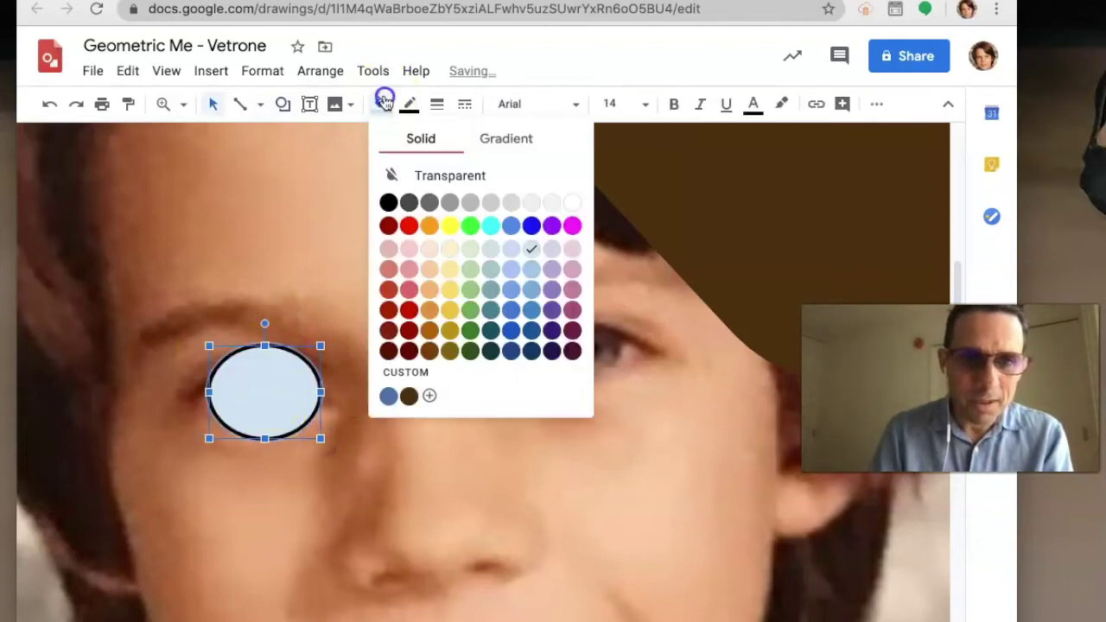
{"action": "left_click", "coordinate": [423, 174]}
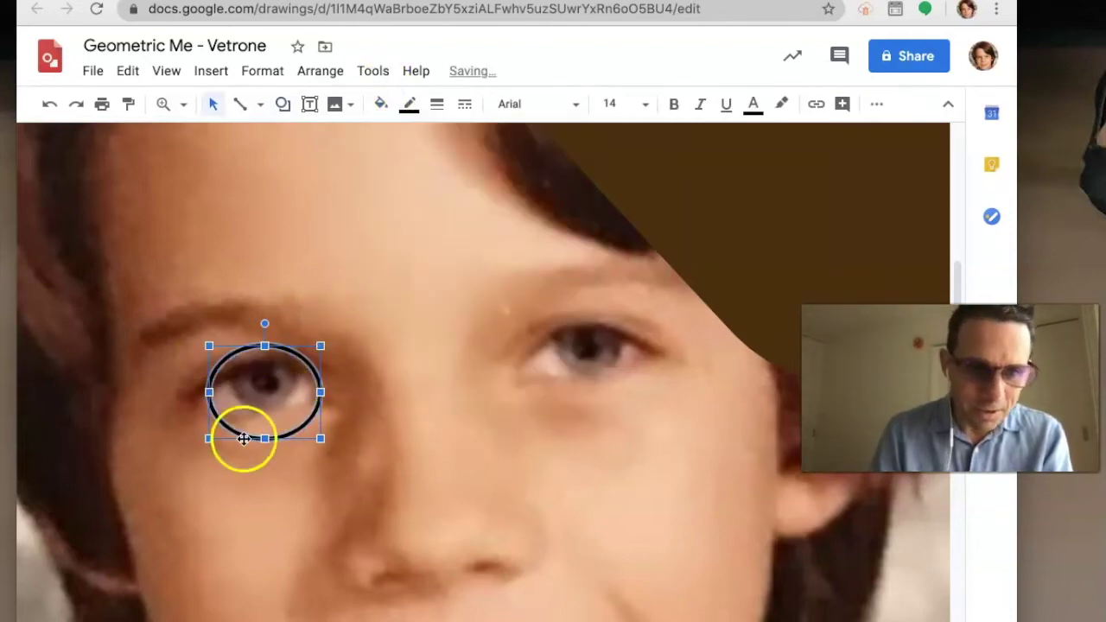
{"action": "left_click_drag", "start_coordinate": [210, 440], "coordinate": [232, 412]}
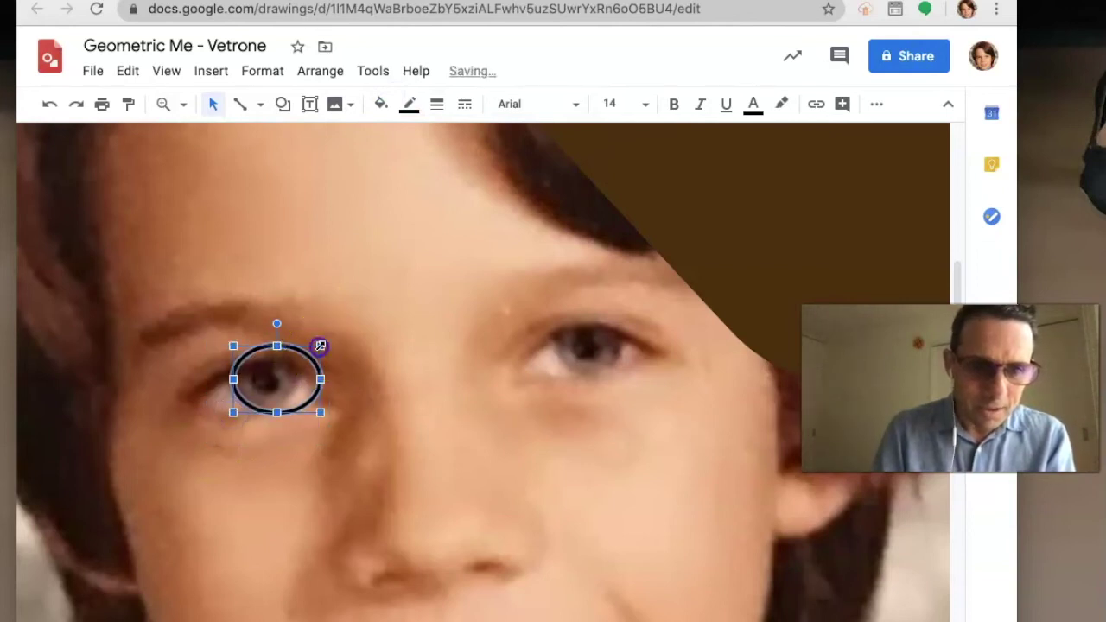
{"action": "left_click_drag", "start_coordinate": [299, 347], "coordinate": [301, 348]}
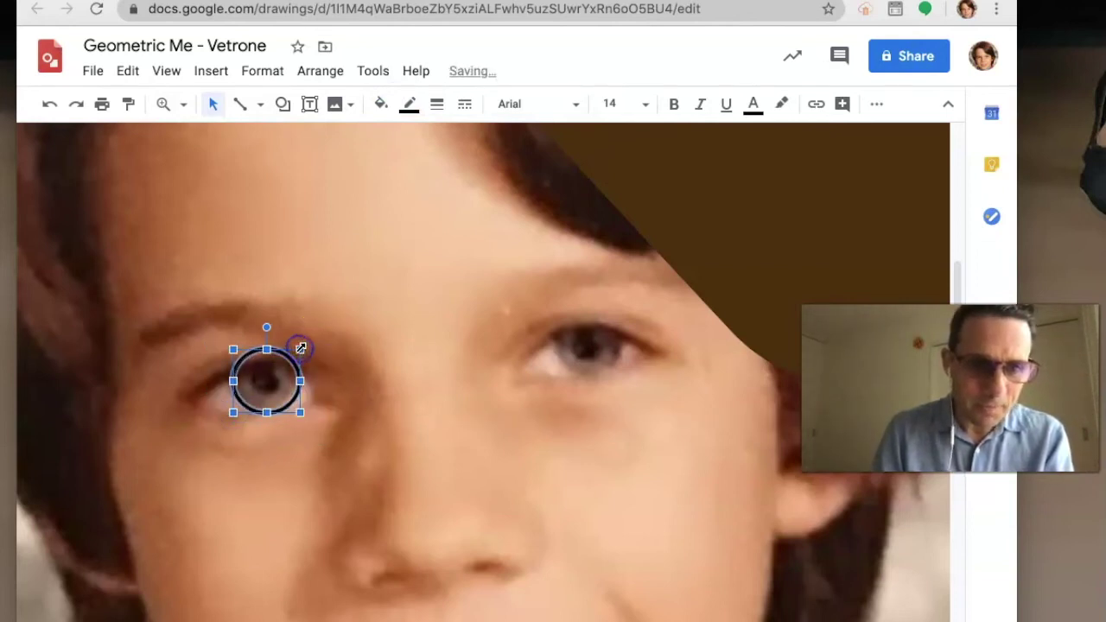
{"action": "left_click", "coordinate": [338, 255]}
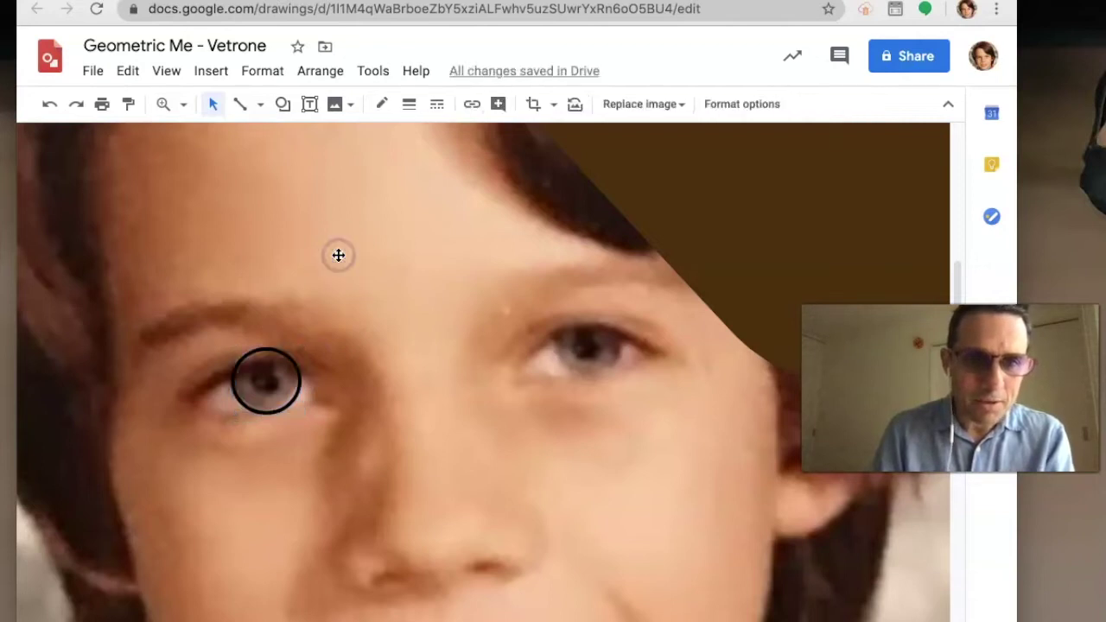
- Add a small transparent-fill ellipse over the pupil of the left eye
{"action": "left_click", "coordinate": [283, 104]}
{"action": "mouse_move", "coordinate": [316, 138]}
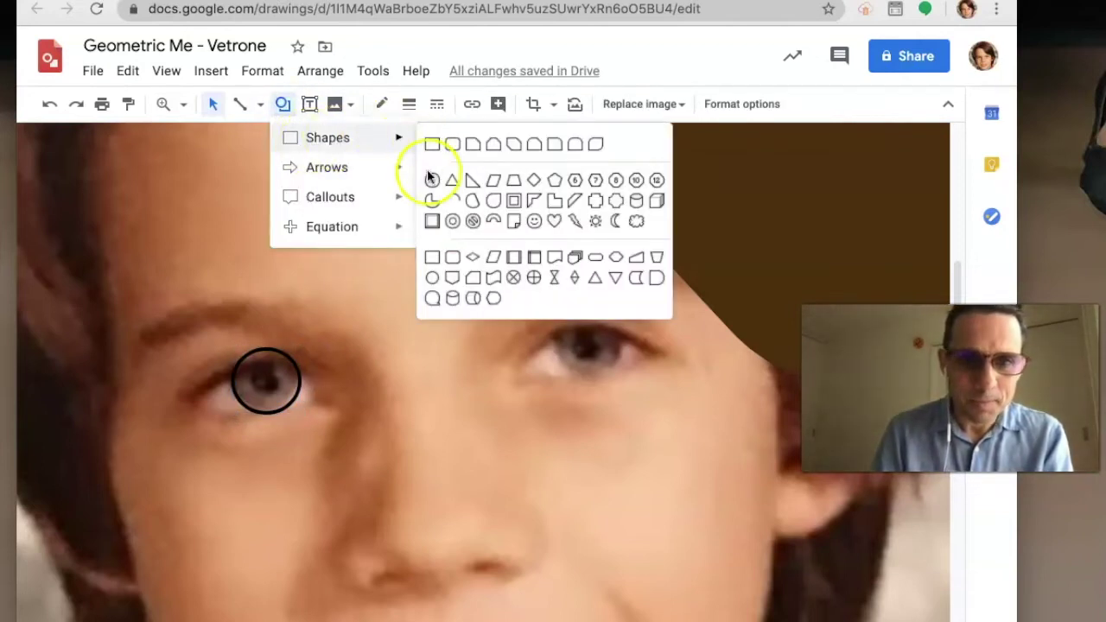
{"action": "left_click", "coordinate": [430, 177]}
{"action": "mouse_move", "coordinate": [245, 369]}
{"action": "left_mouse_down"}
{"action": "mouse_move", "coordinate": [278, 399]}
{"action": "mouse_move", "coordinate": [275, 382]}
{"action": "left_mouse_up"}
{"action": "left_click", "coordinate": [380, 104]}
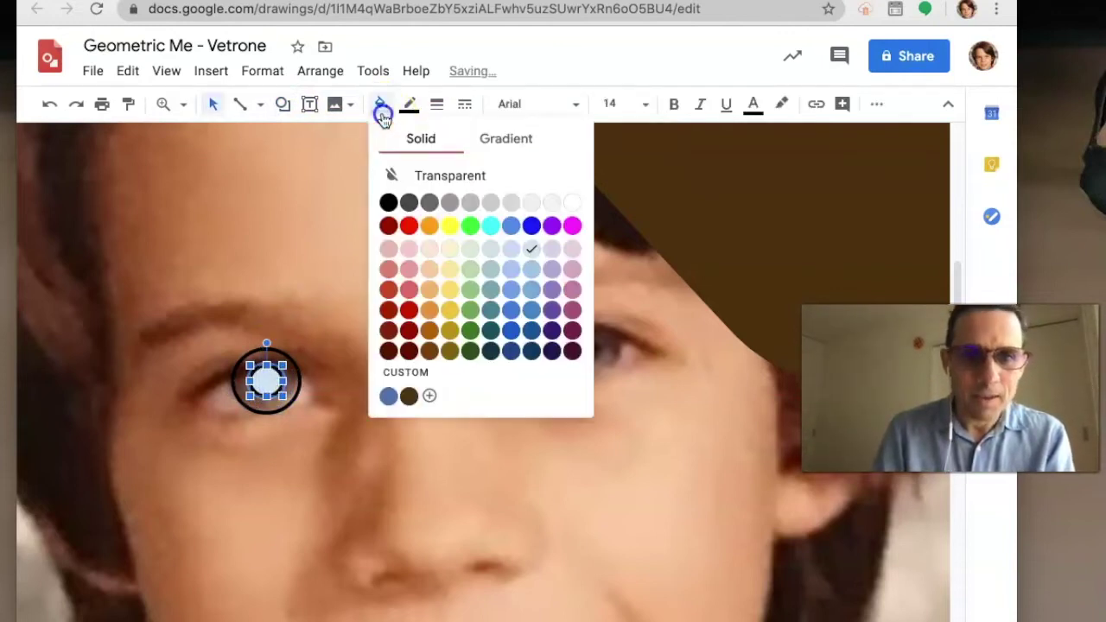
{"action": "left_click", "coordinate": [394, 175]}
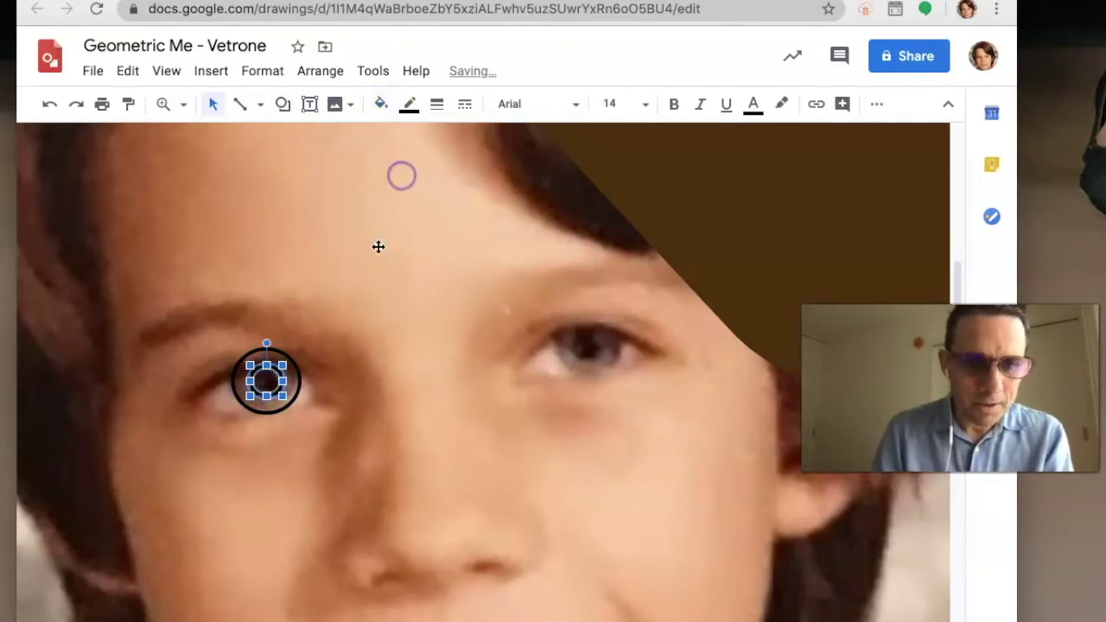
{"action": "left_click", "coordinate": [337, 392]}
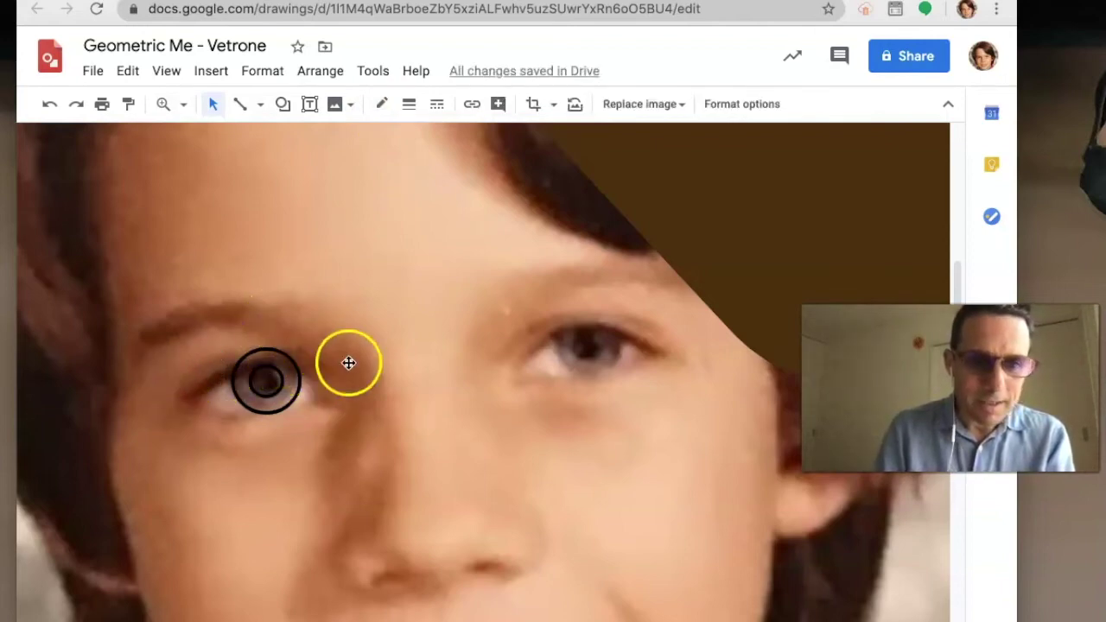
- Draw a transparent flowchart-terminator pill around the left eye and rotate it to about 349°
{"action": "left_click", "coordinate": [282, 103]}
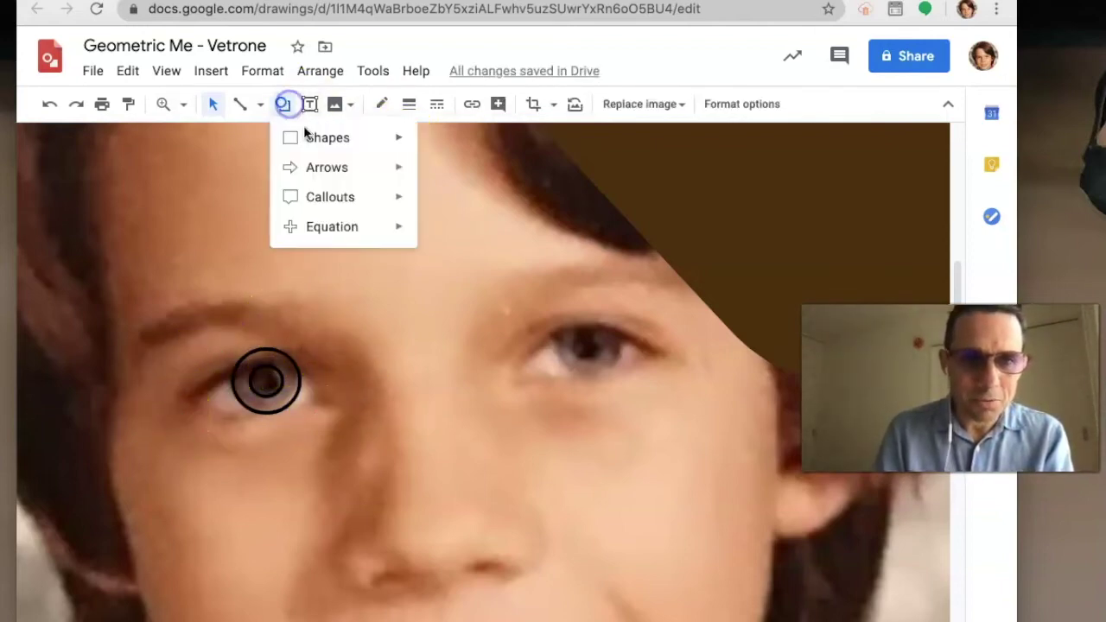
{"action": "mouse_move", "coordinate": [292, 138]}
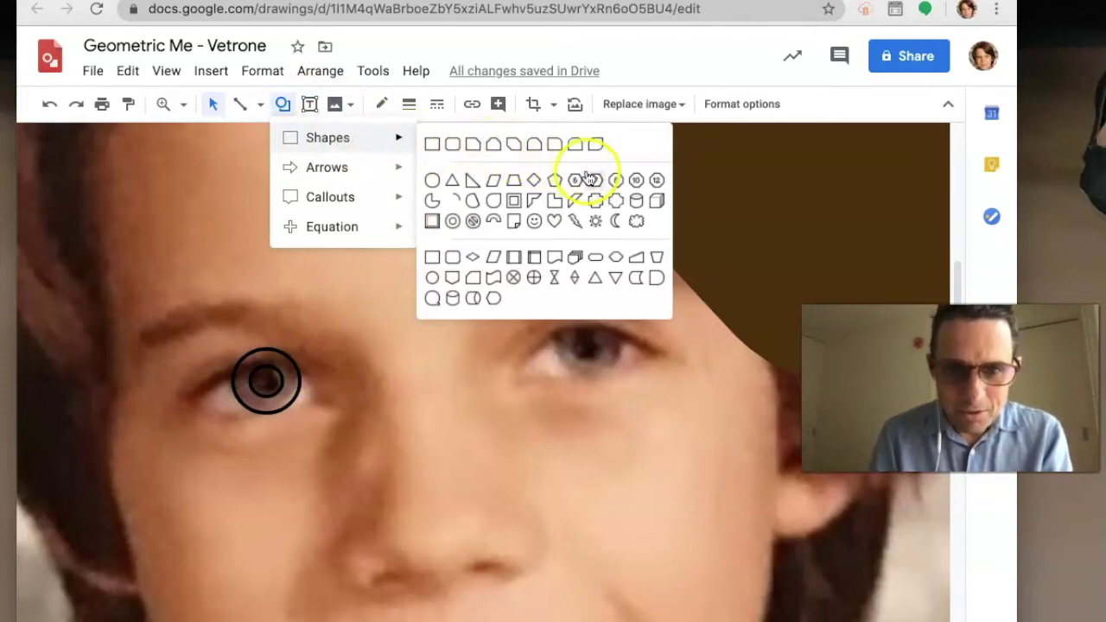
{"action": "left_click", "coordinate": [595, 257]}
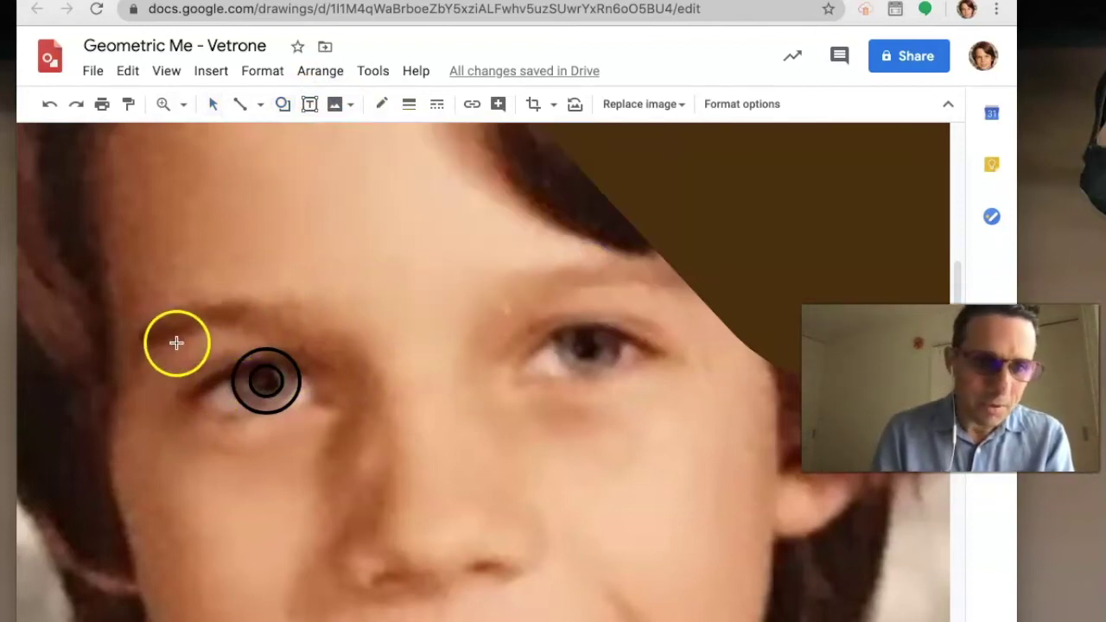
{"action": "left_click_drag", "start_coordinate": [177, 345], "coordinate": [338, 414]}
{"action": "left_click", "coordinate": [380, 101]}
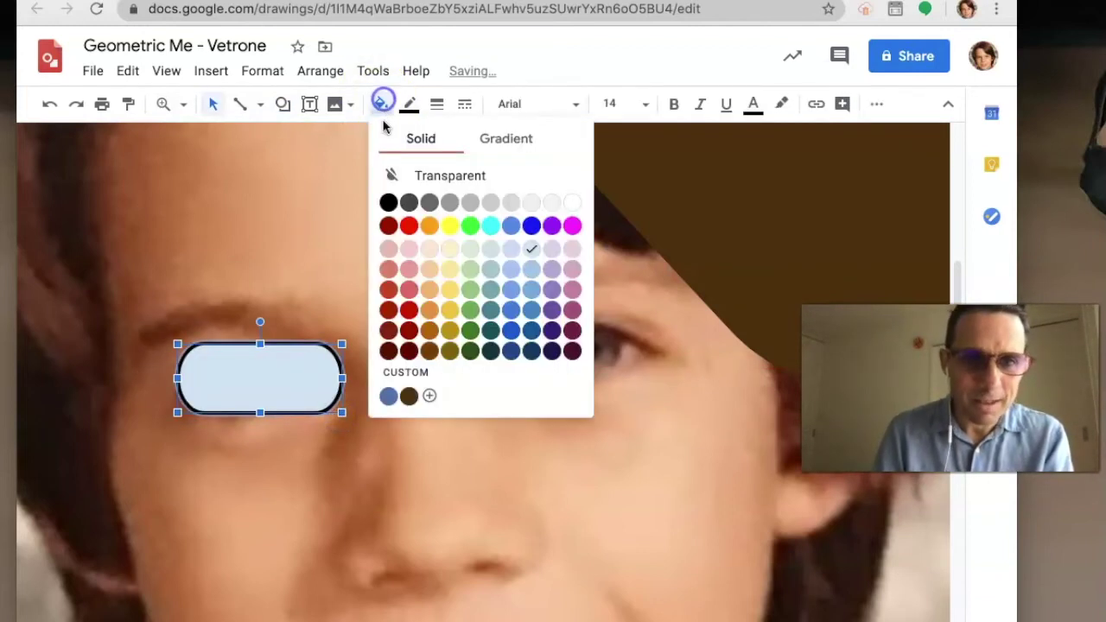
{"action": "left_click", "coordinate": [384, 173]}
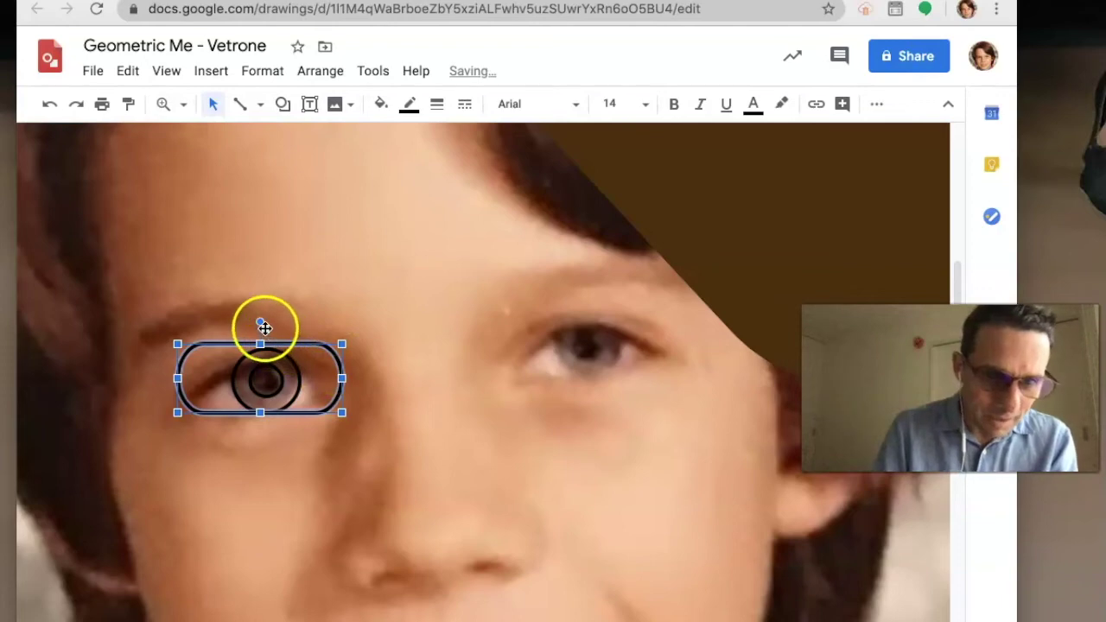
{"action": "left_click_drag", "start_coordinate": [262, 323], "coordinate": [291, 346]}
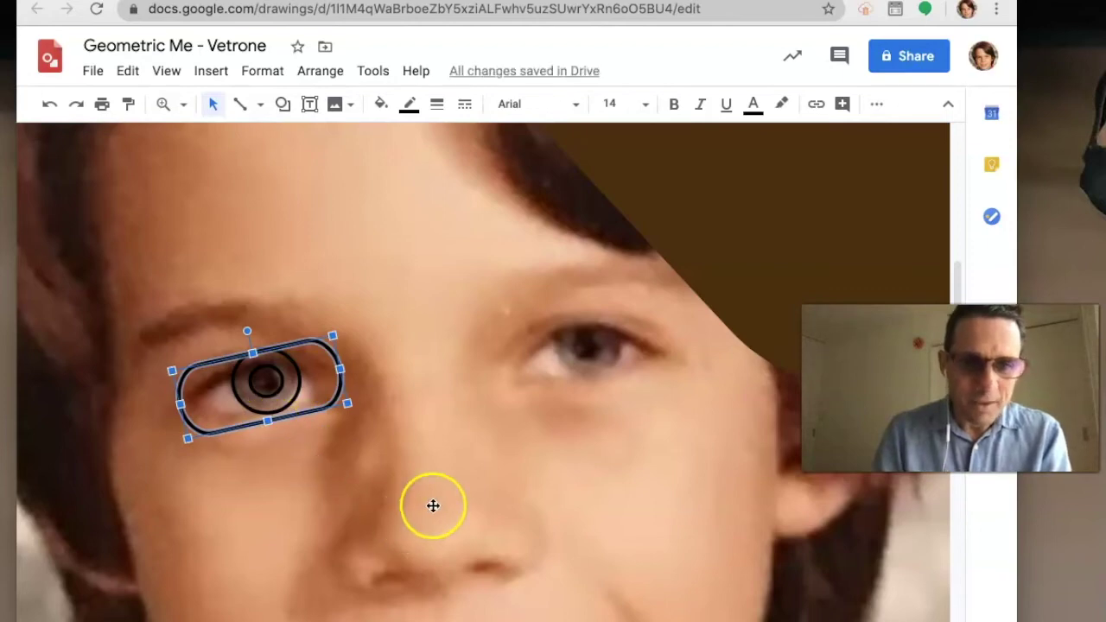
{"action": "scroll", "coordinate": [432, 507], "scroll_direction": "down", "scroll_amount": 3}
- Draw a heart shape over the mouth, tilting and nudging it onto the lips
{"action": "scroll", "coordinate": [432, 507], "scroll_direction": "down", "scroll_amount": 1}
{"action": "left_click", "coordinate": [341, 285]}
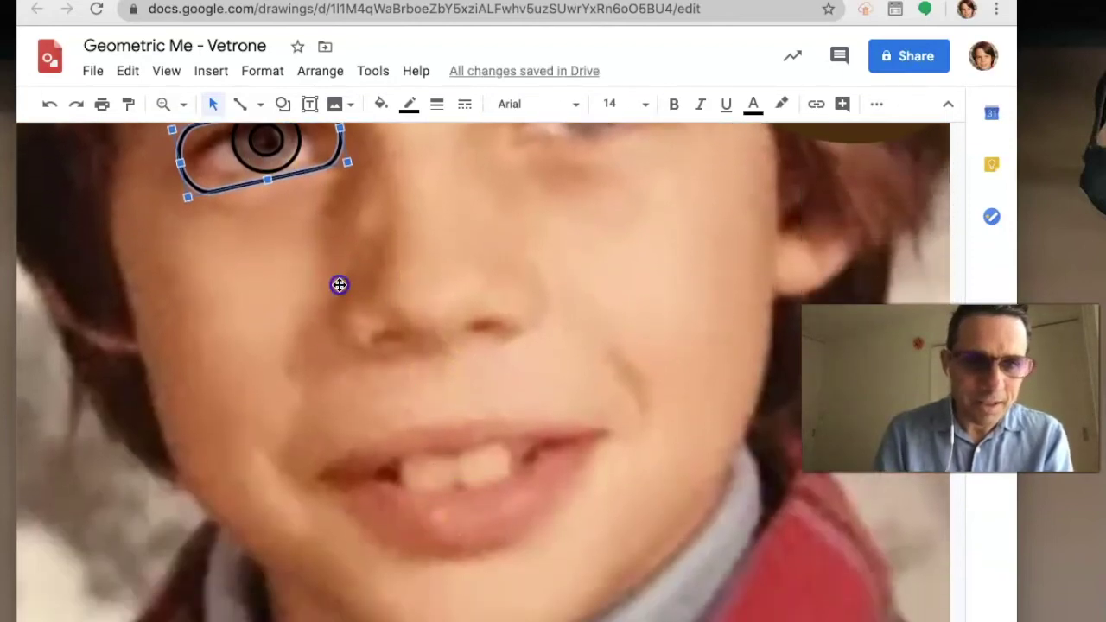
{"action": "left_click", "coordinate": [282, 103]}
{"action": "mouse_move", "coordinate": [322, 144]}
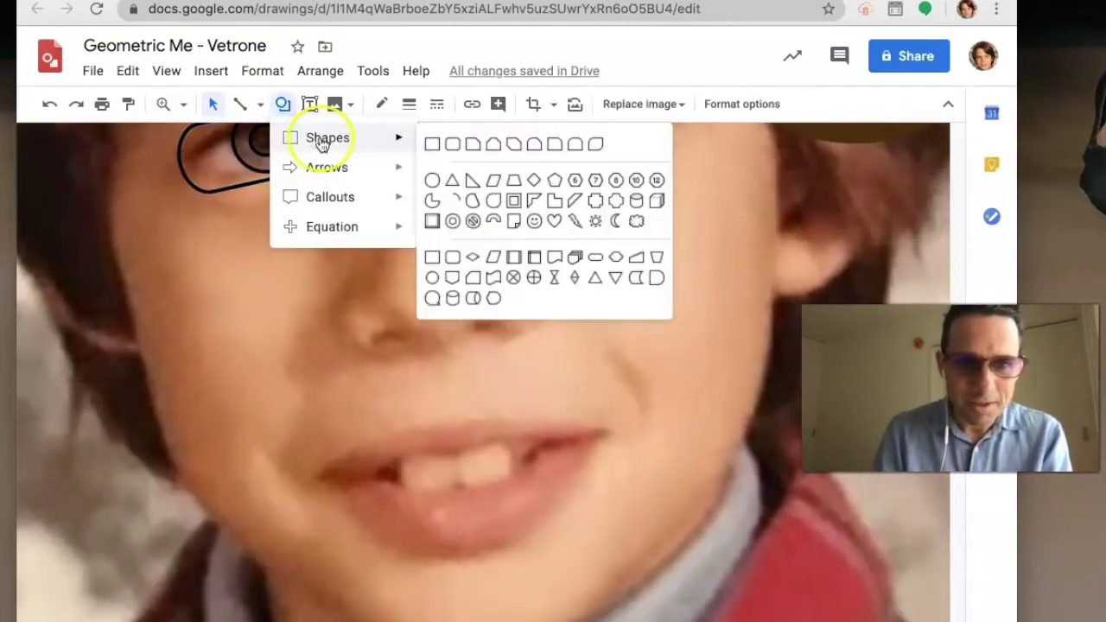
{"action": "left_click", "coordinate": [402, 139]}
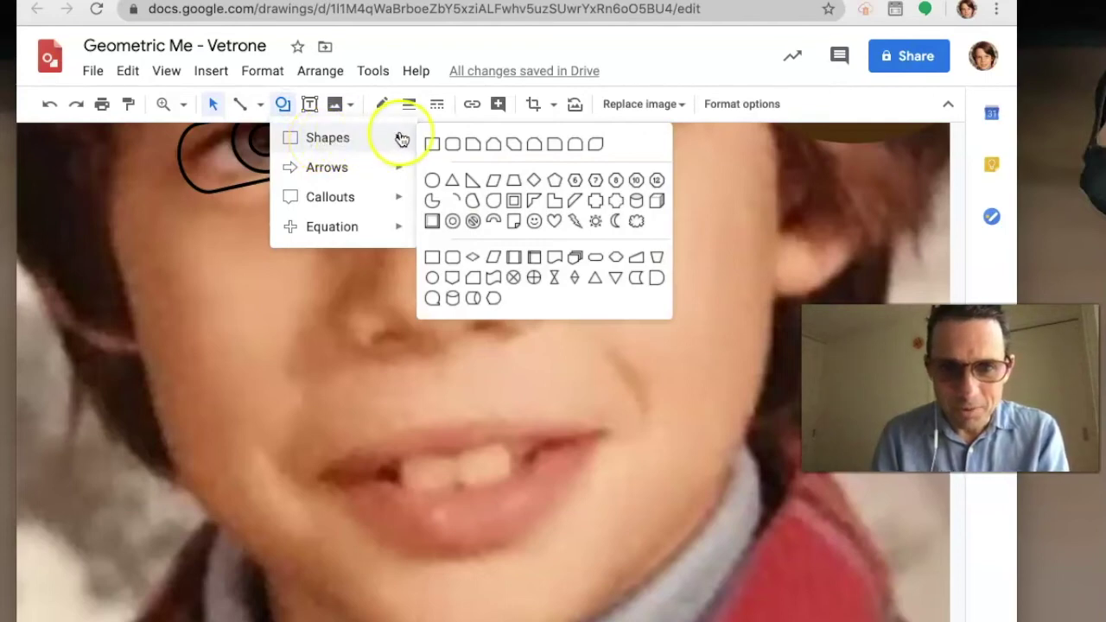
{"action": "left_click", "coordinate": [550, 214]}
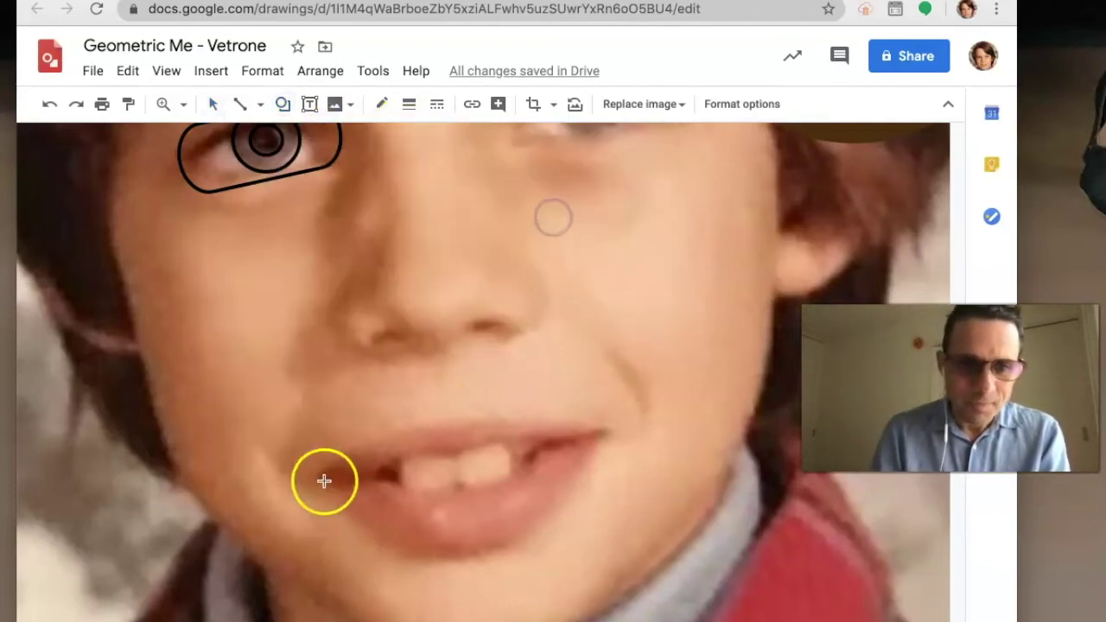
{"action": "left_click_drag", "start_coordinate": [598, 550], "coordinate": [597, 548]}
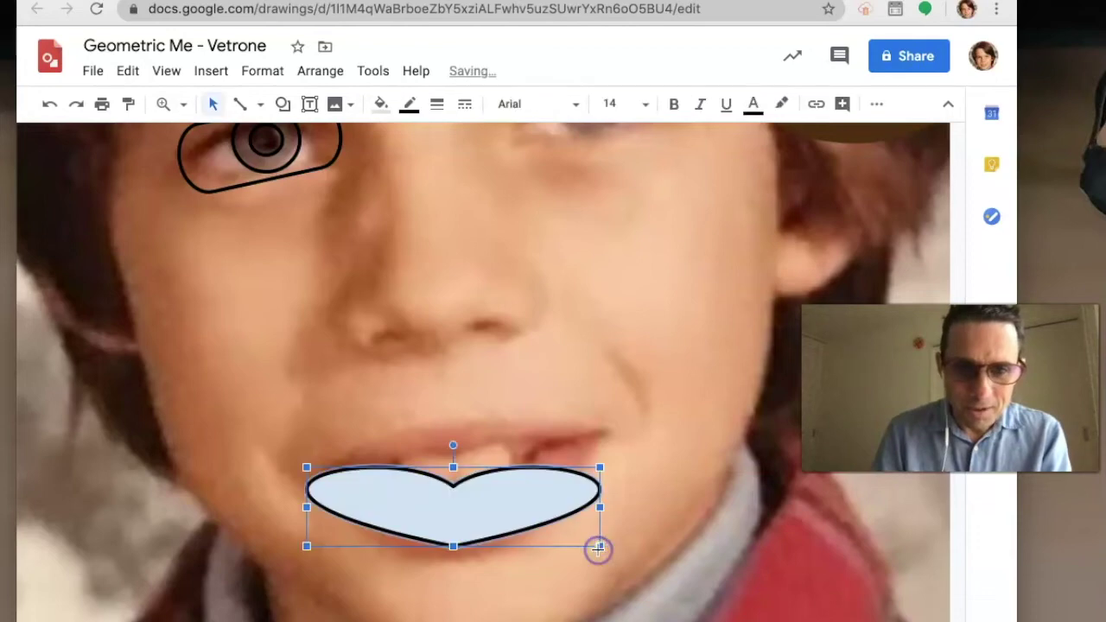
{"action": "left_click", "coordinate": [460, 458]}
{"action": "left_click_drag", "start_coordinate": [453, 446], "coordinate": [443, 448]}
{"action": "left_click_drag", "start_coordinate": [463, 489], "coordinate": [469, 476]}
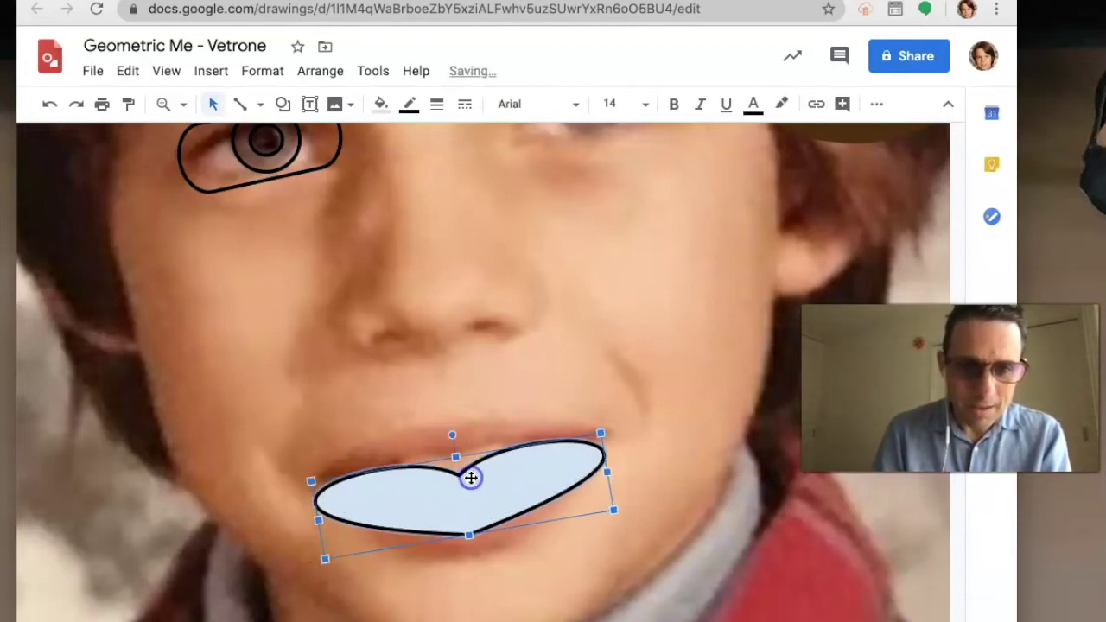
- Make the heart's fill transparent, flatten it by lowering its top, and realign it on the lips
{"action": "left_click", "coordinate": [379, 104]}
{"action": "left_click", "coordinate": [402, 175]}
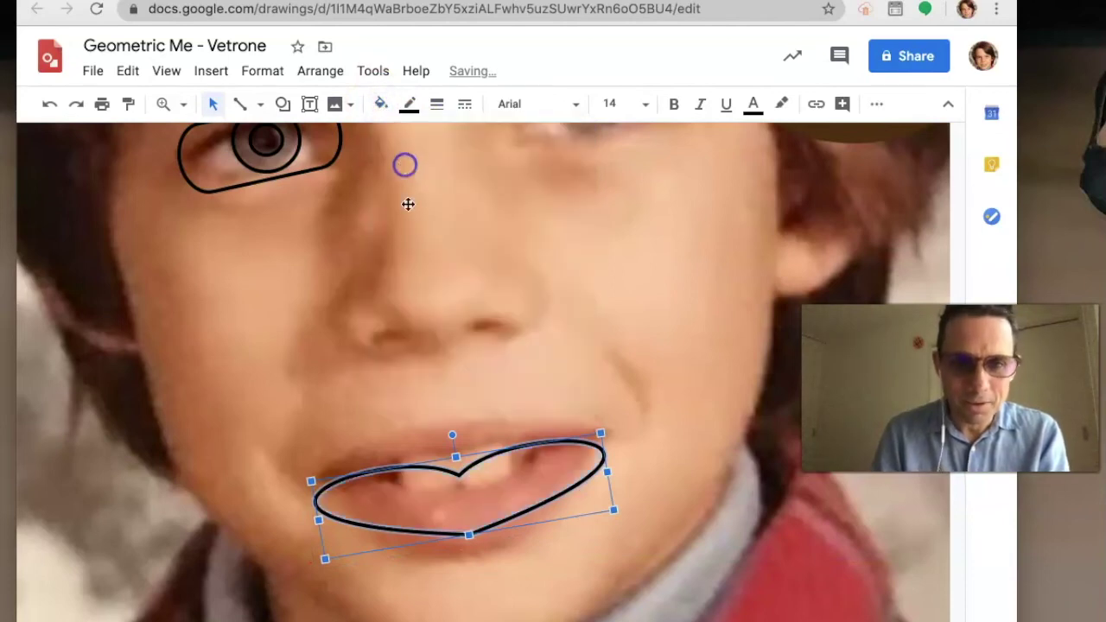
{"action": "left_click", "coordinate": [457, 451]}
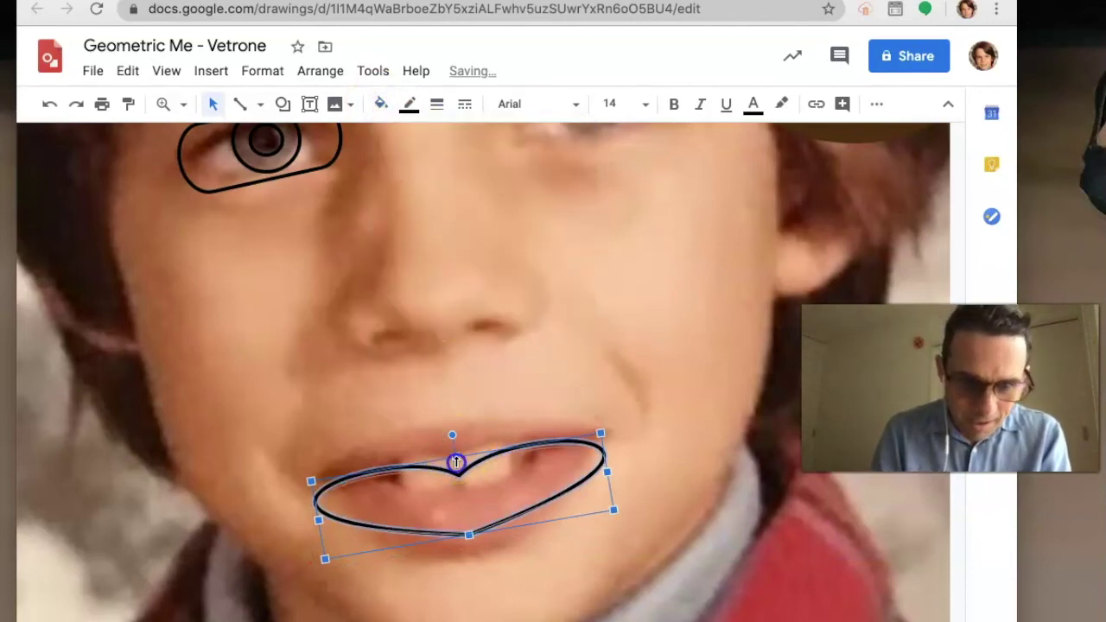
{"action": "left_click_drag", "start_coordinate": [456, 462], "coordinate": [459, 474]}
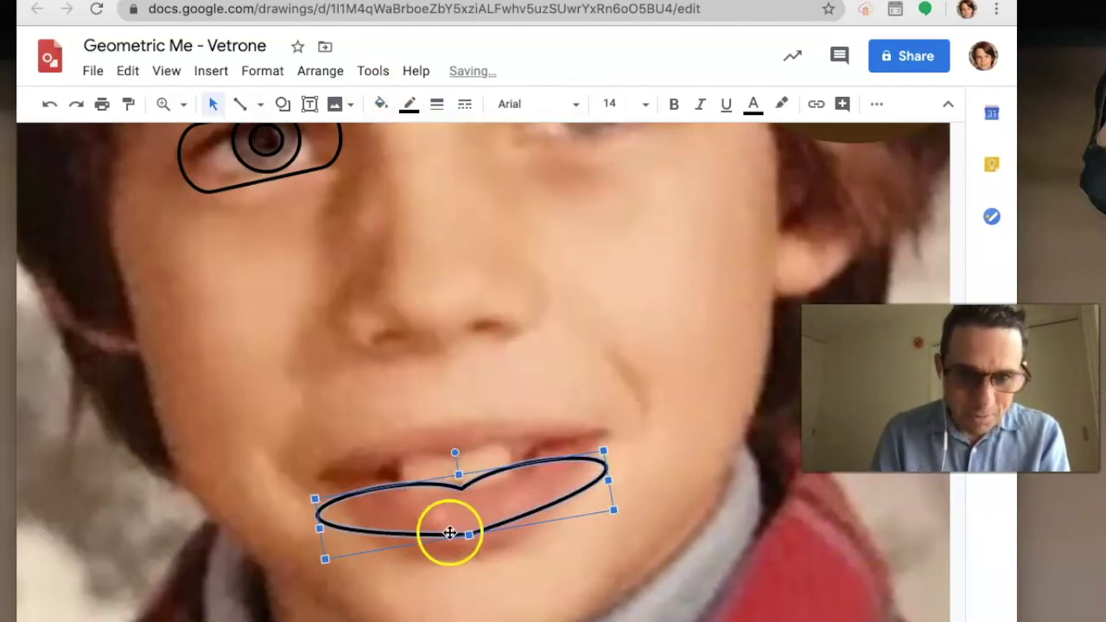
{"action": "left_click_drag", "start_coordinate": [449, 537], "coordinate": [449, 518]}
{"action": "left_click", "coordinate": [452, 437]}
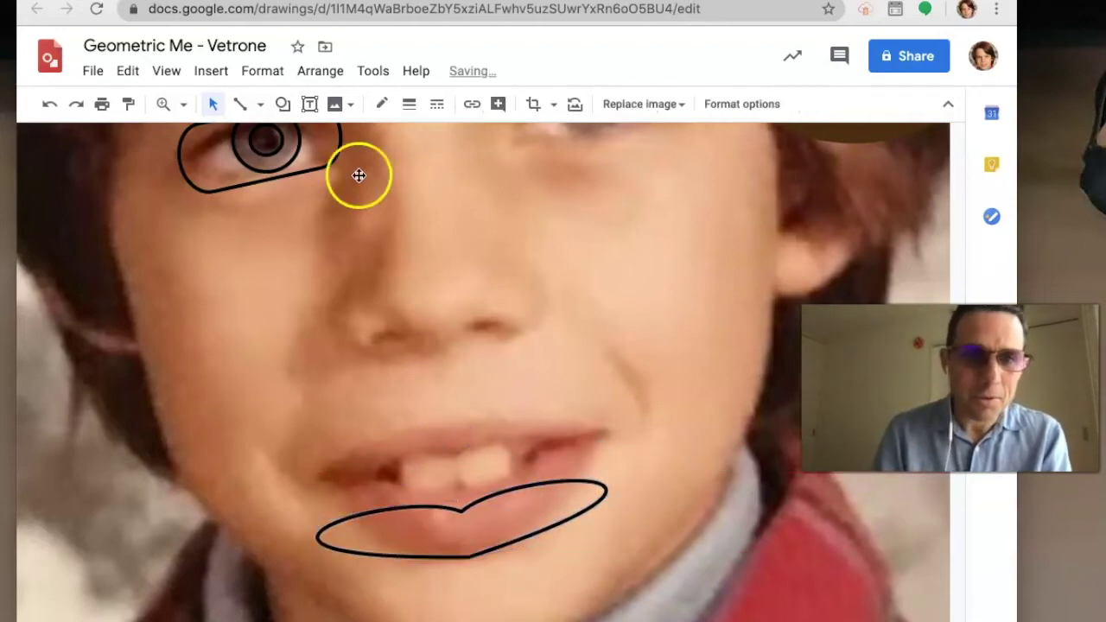
- Draw a transparent-fill square over the front tooth, rotate it to about 346°, and nudge it down
{"action": "left_click", "coordinate": [283, 103]}
{"action": "mouse_move", "coordinate": [369, 144]}
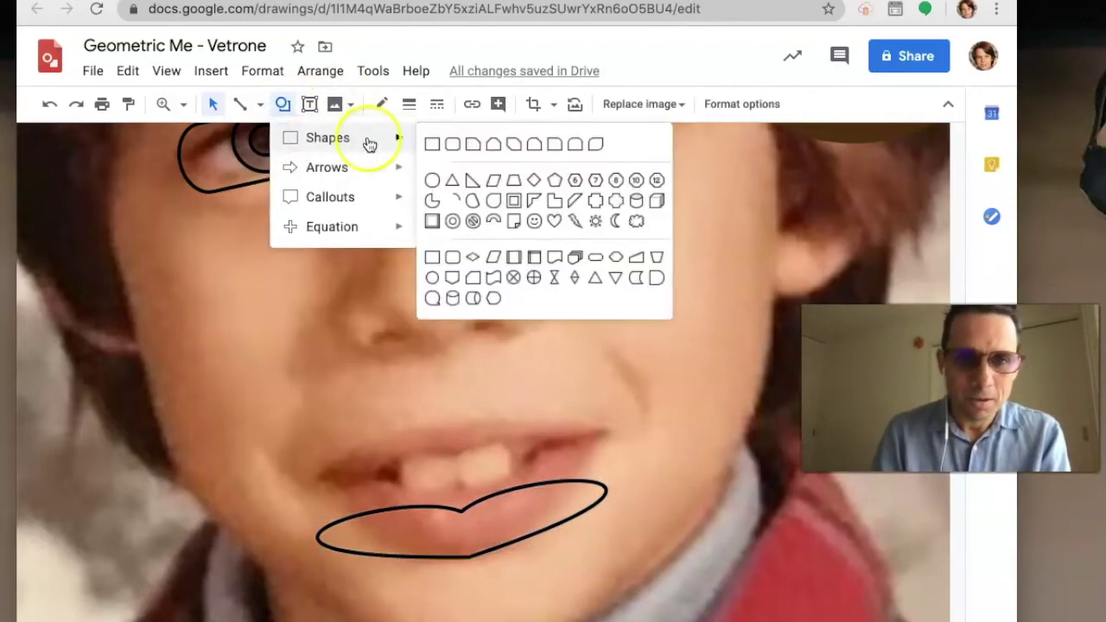
{"action": "left_click", "coordinate": [452, 144]}
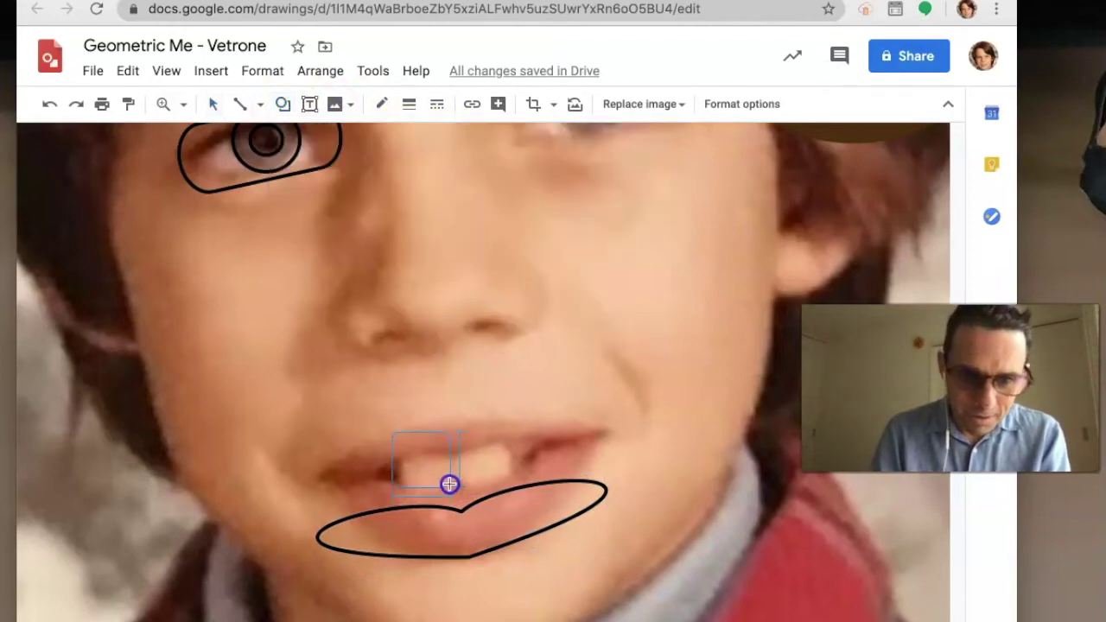
{"action": "left_click_drag", "start_coordinate": [452, 485], "coordinate": [451, 485]}
{"action": "left_click", "coordinate": [381, 104]}
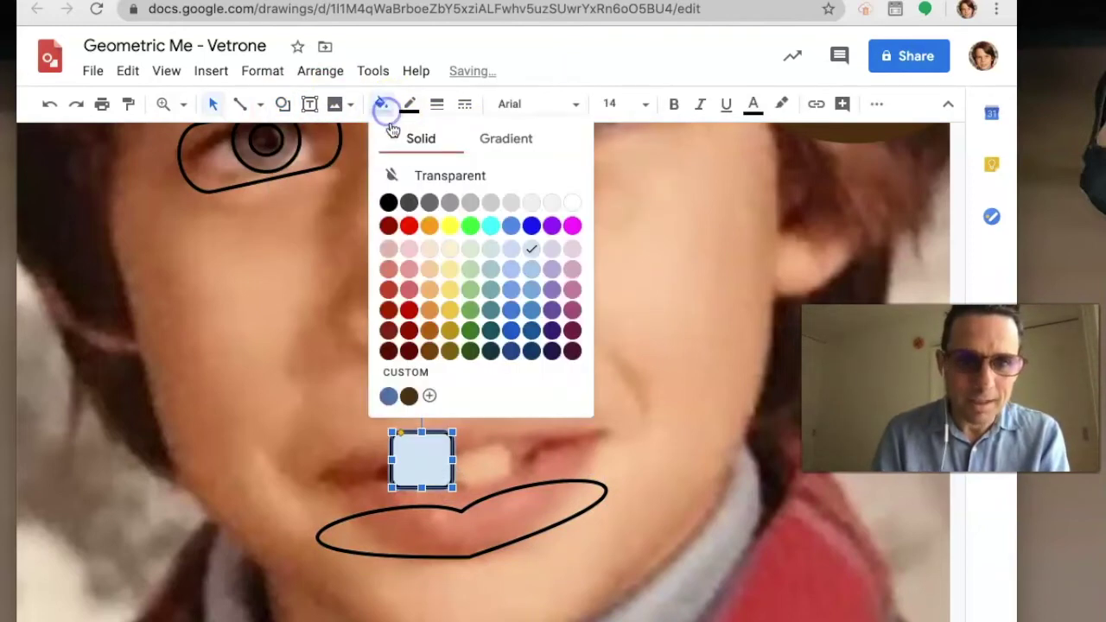
{"action": "left_click", "coordinate": [412, 178]}
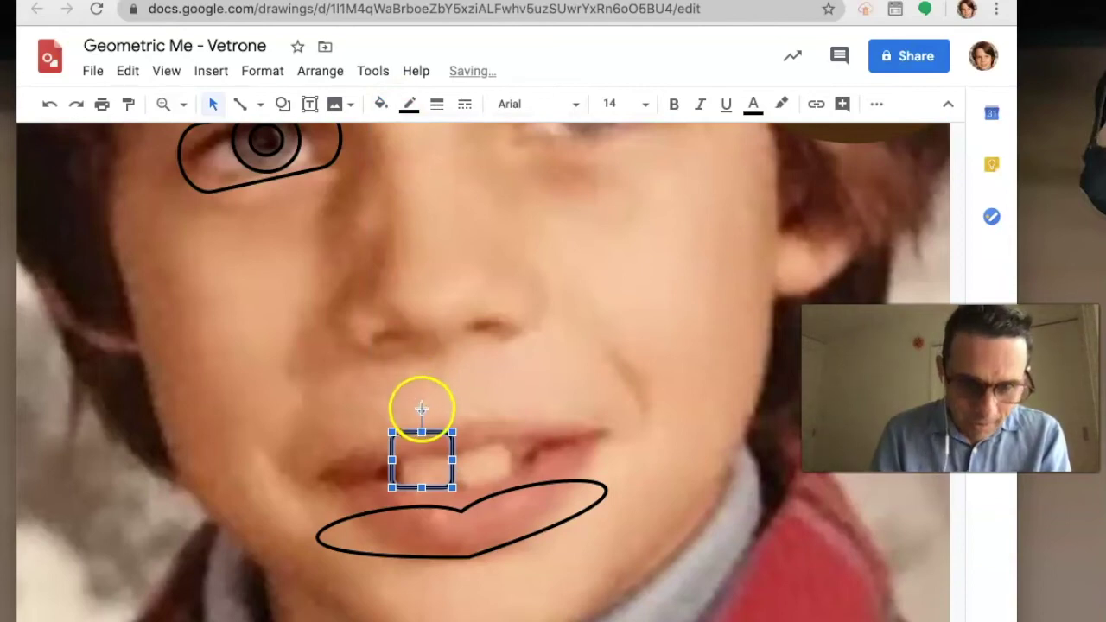
{"action": "left_click_drag", "start_coordinate": [409, 409], "coordinate": [410, 409]}
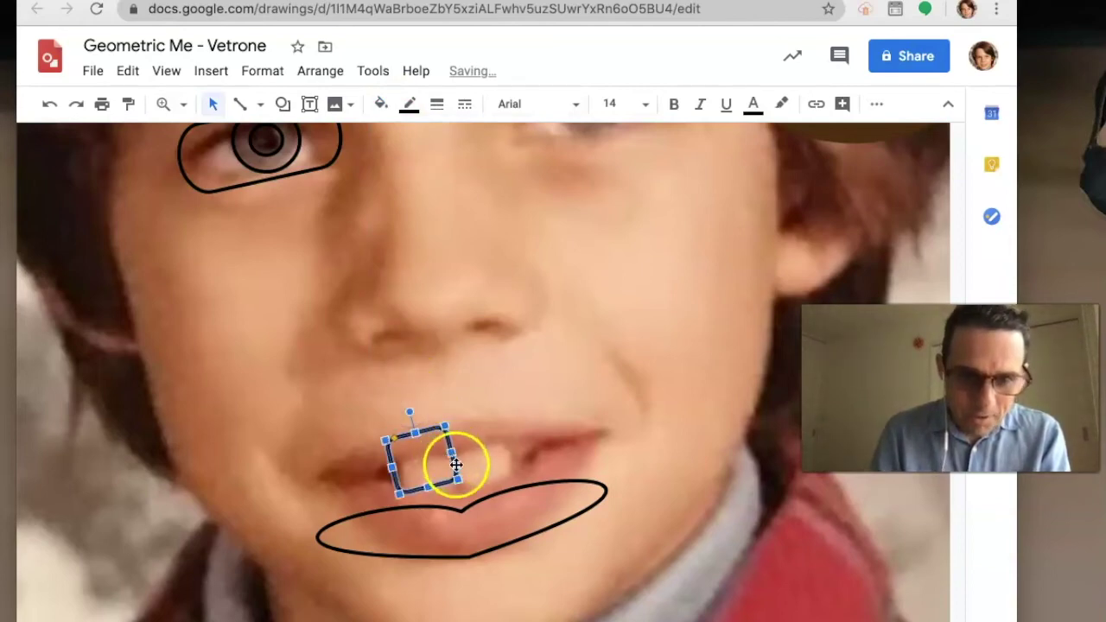
{"action": "left_click_drag", "start_coordinate": [456, 465], "coordinate": [489, 484]}
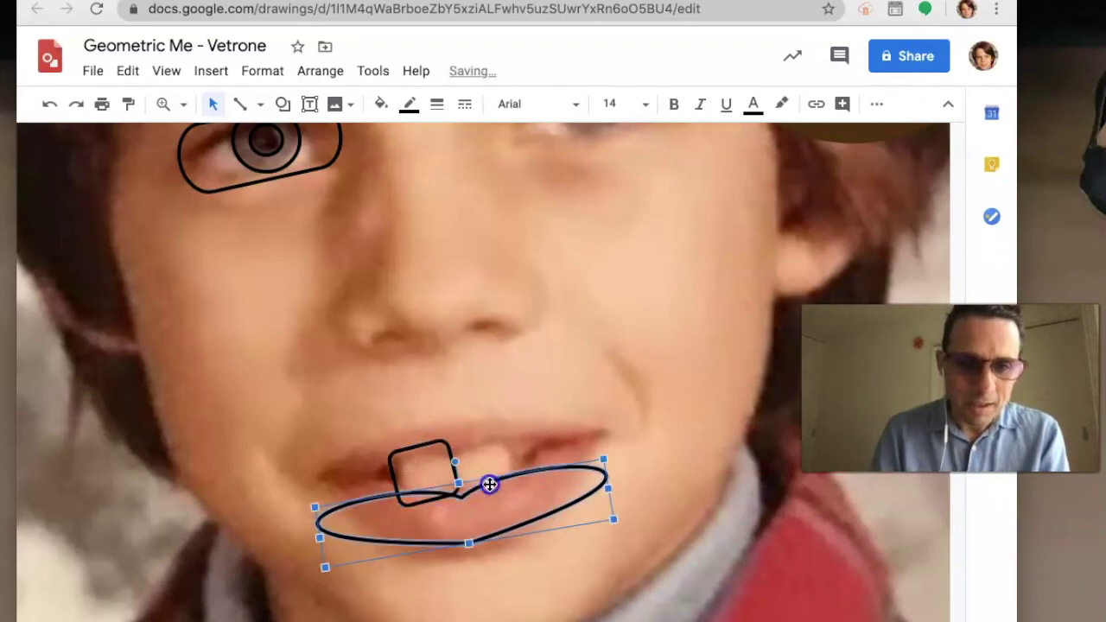
- Give the heart lip shape a red fill and a transparent border
{"action": "left_click", "coordinate": [381, 104]}
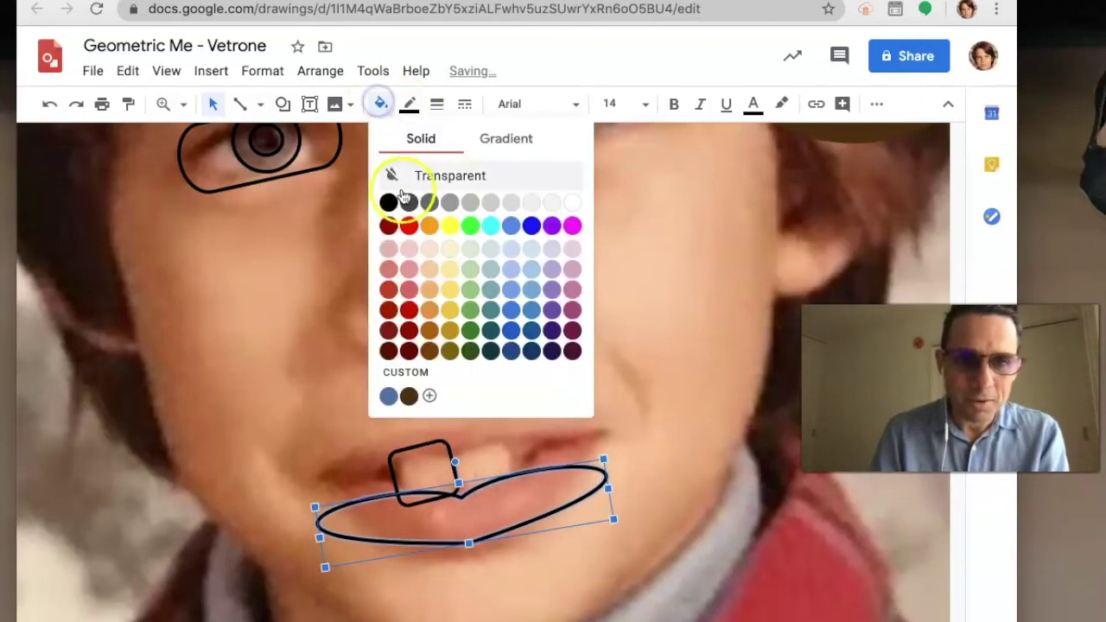
{"action": "left_click", "coordinate": [411, 227]}
{"action": "left_click", "coordinate": [410, 104]}
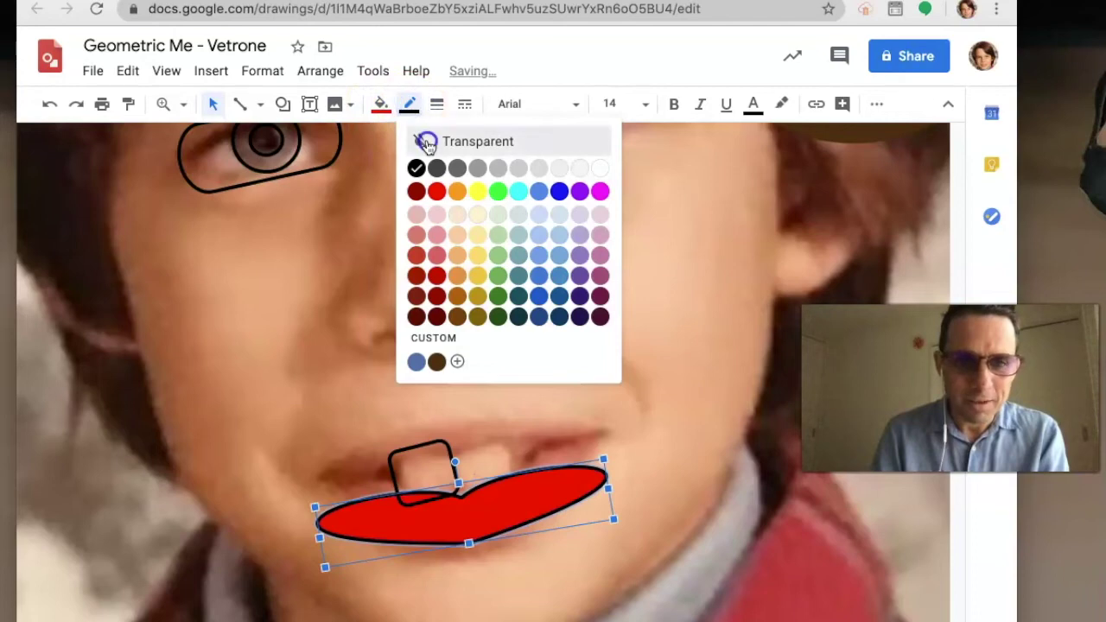
{"action": "left_click", "coordinate": [426, 141]}
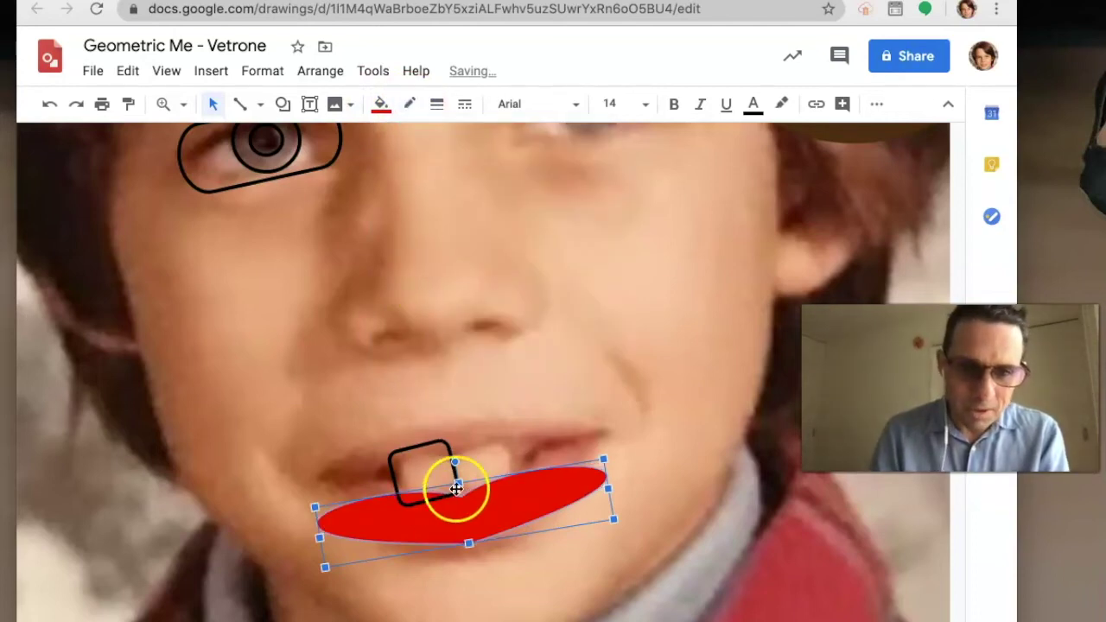
- Make the tooth square white with a transparent border
{"action": "left_click", "coordinate": [448, 451]}
{"action": "left_click", "coordinate": [381, 104]}
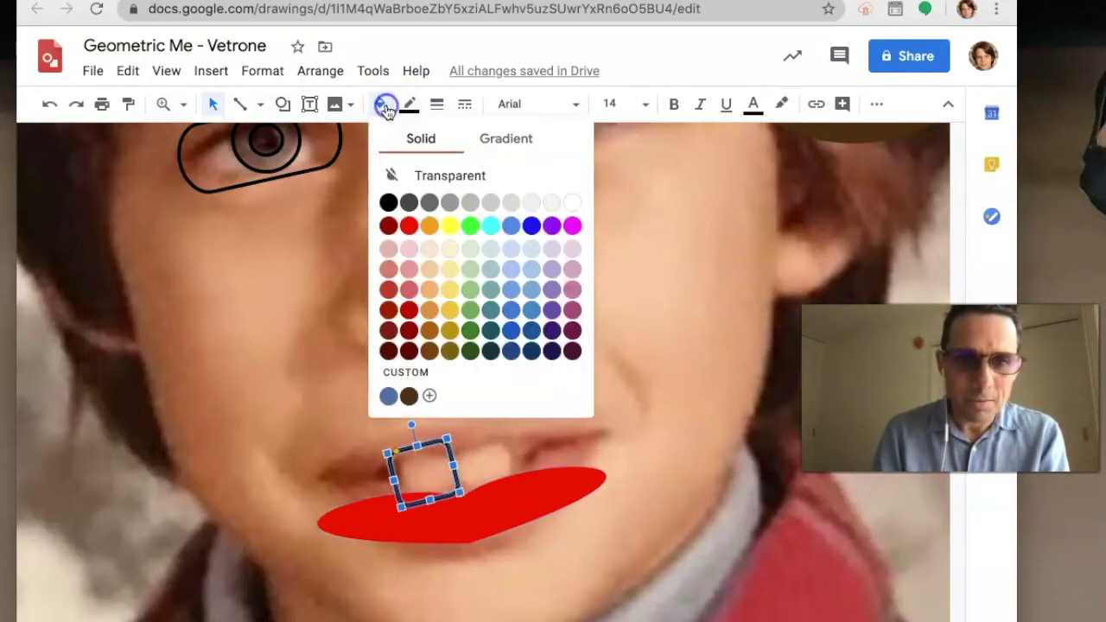
{"action": "left_click", "coordinate": [563, 203]}
{"action": "left_click", "coordinate": [409, 103]}
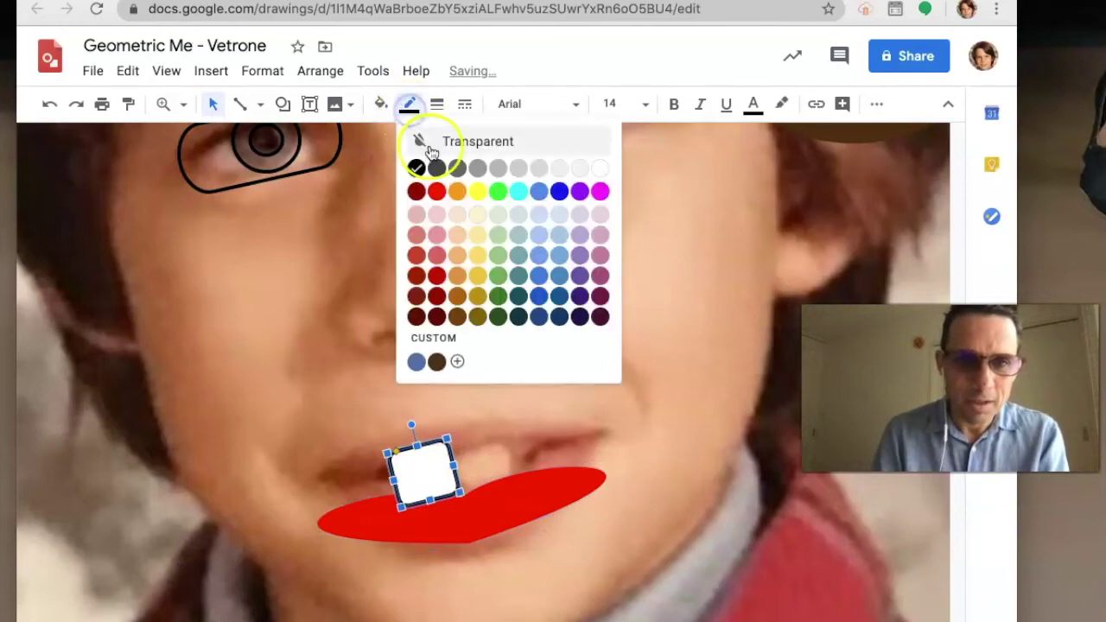
{"action": "left_click", "coordinate": [432, 141]}
{"action": "left_click", "coordinate": [492, 517]}
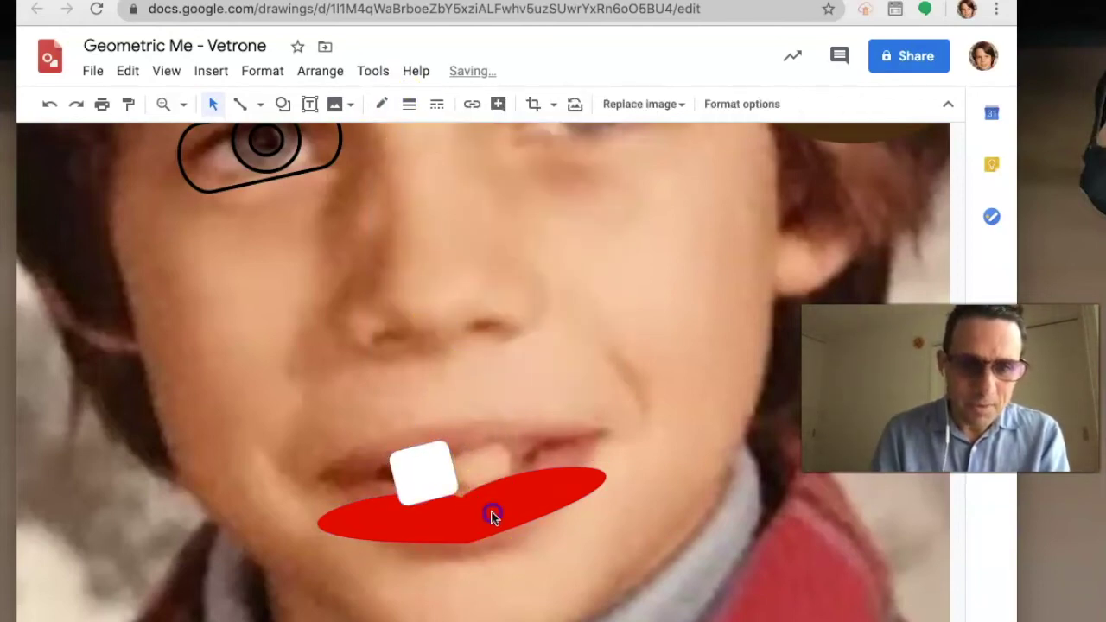
- Bring the red lip shape to the front, in front of the tooth
{"action": "left_click", "coordinate": [491, 516]}
{"action": "left_click", "coordinate": [437, 492]}
{"action": "left_click", "coordinate": [471, 521]}
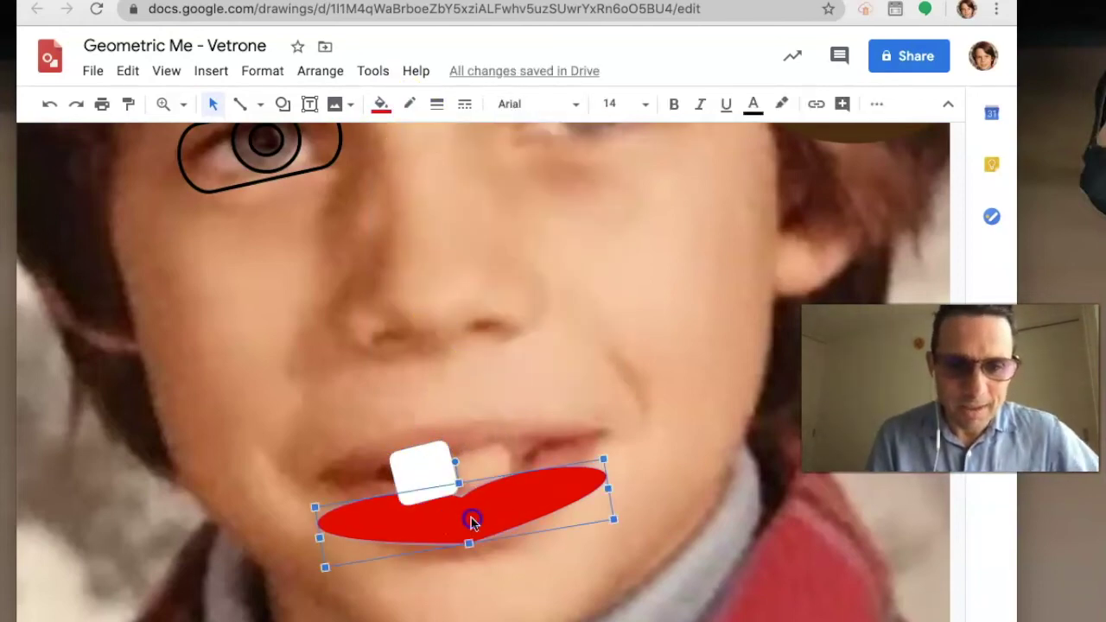
{"action": "left_click", "coordinate": [322, 71]}
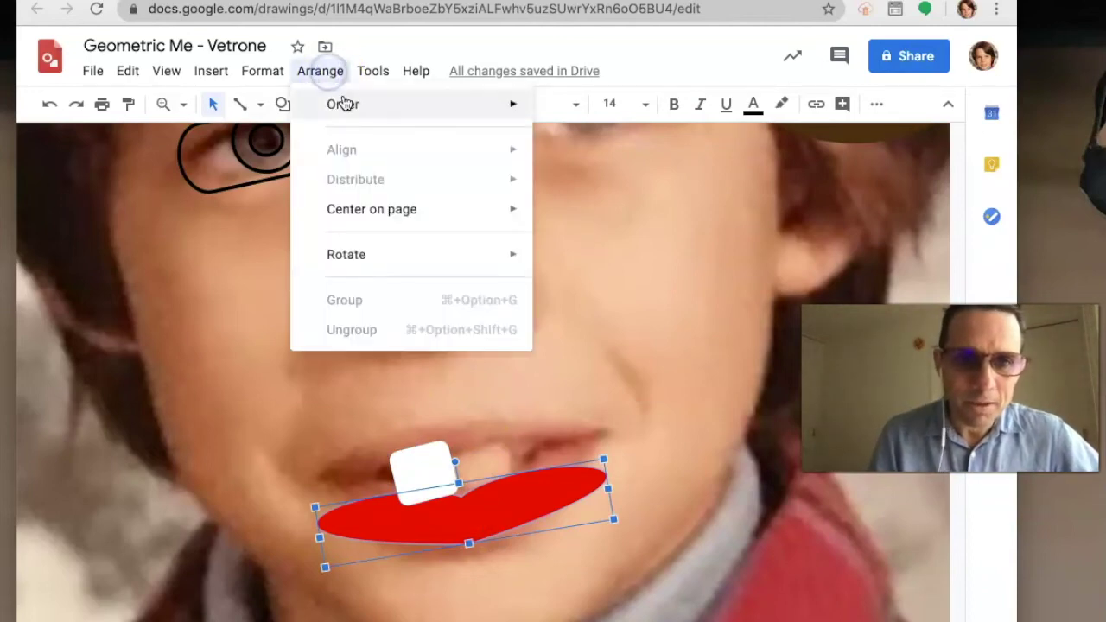
{"action": "mouse_move", "coordinate": [387, 120]}
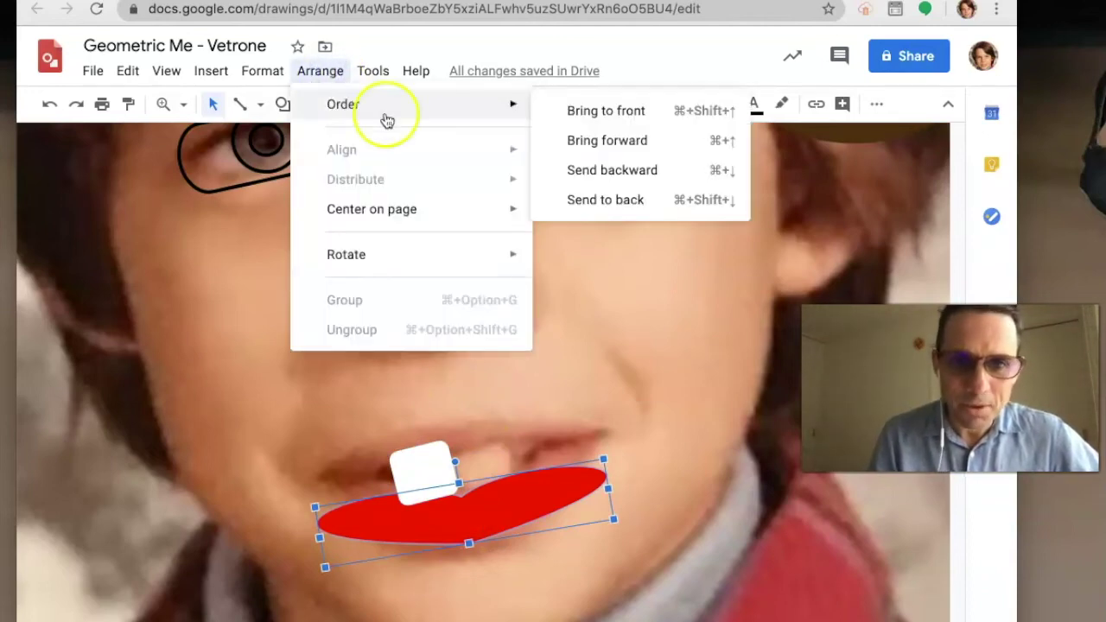
{"action": "left_click", "coordinate": [589, 114]}
{"action": "left_click", "coordinate": [504, 442]}
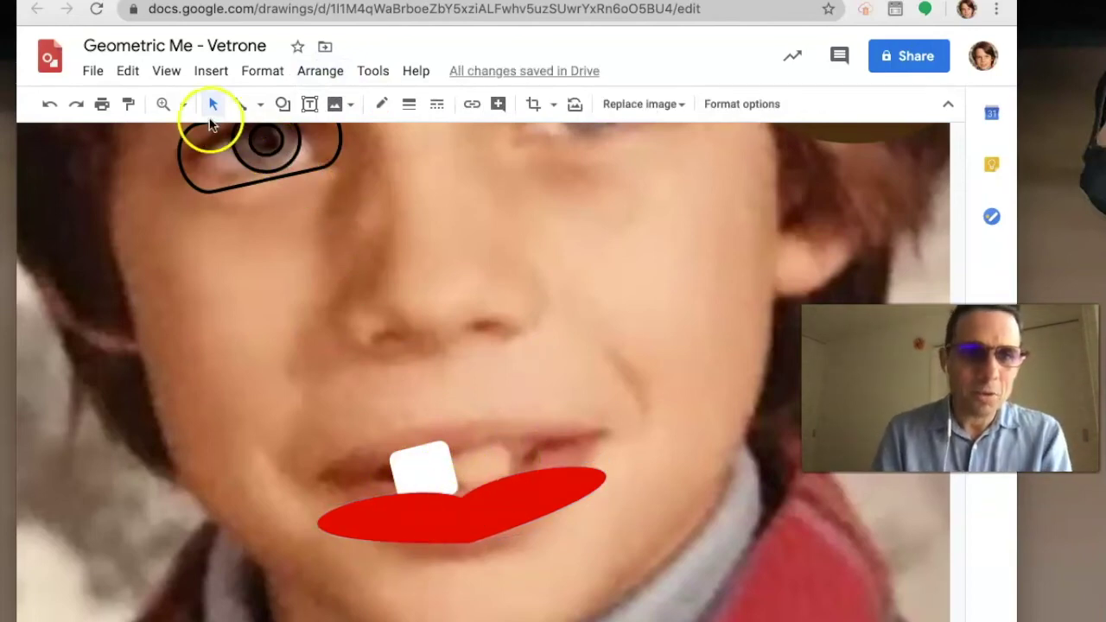
- Zoom to Fit to show the whole page, leaving the childhood photo in place
{"action": "left_click", "coordinate": [184, 106]}
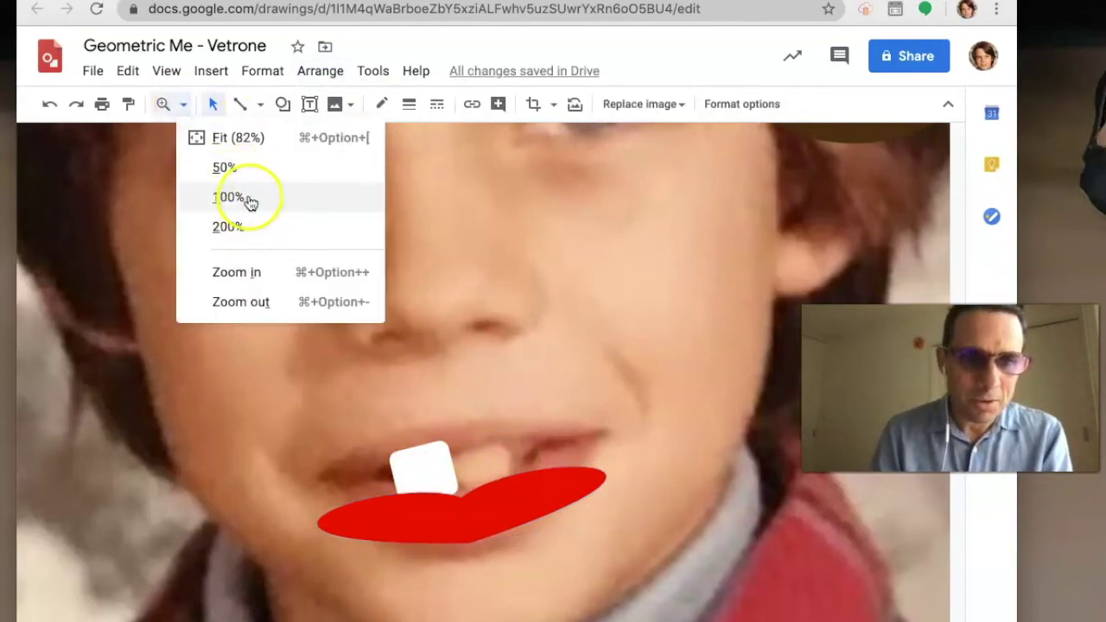
{"action": "left_click", "coordinate": [250, 139]}
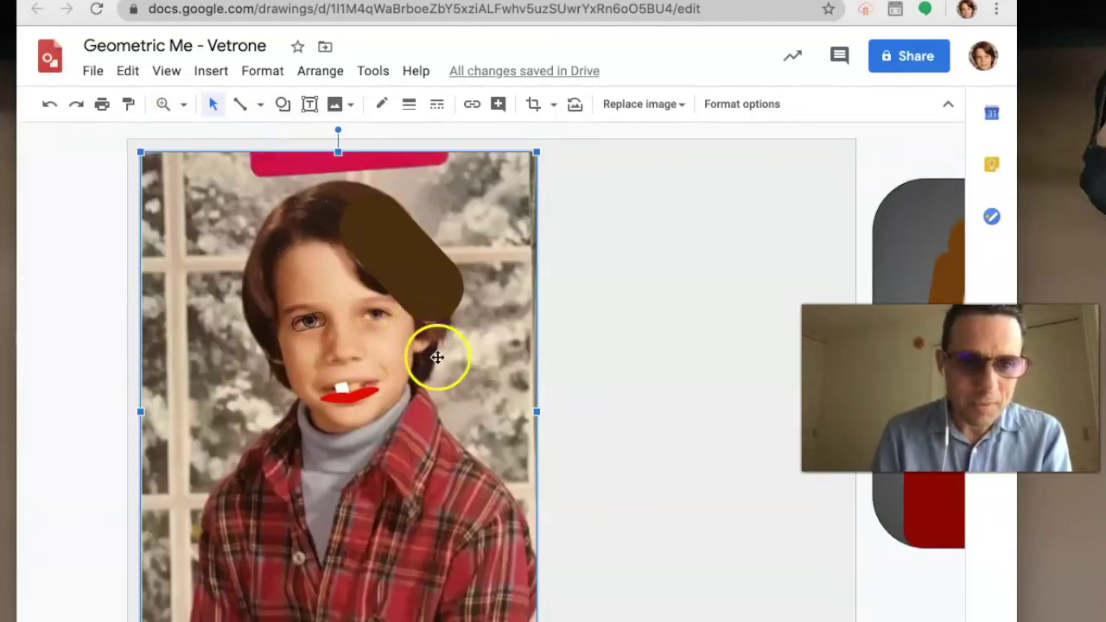
{"action": "left_click_drag", "start_coordinate": [438, 358], "coordinate": [201, 349]}
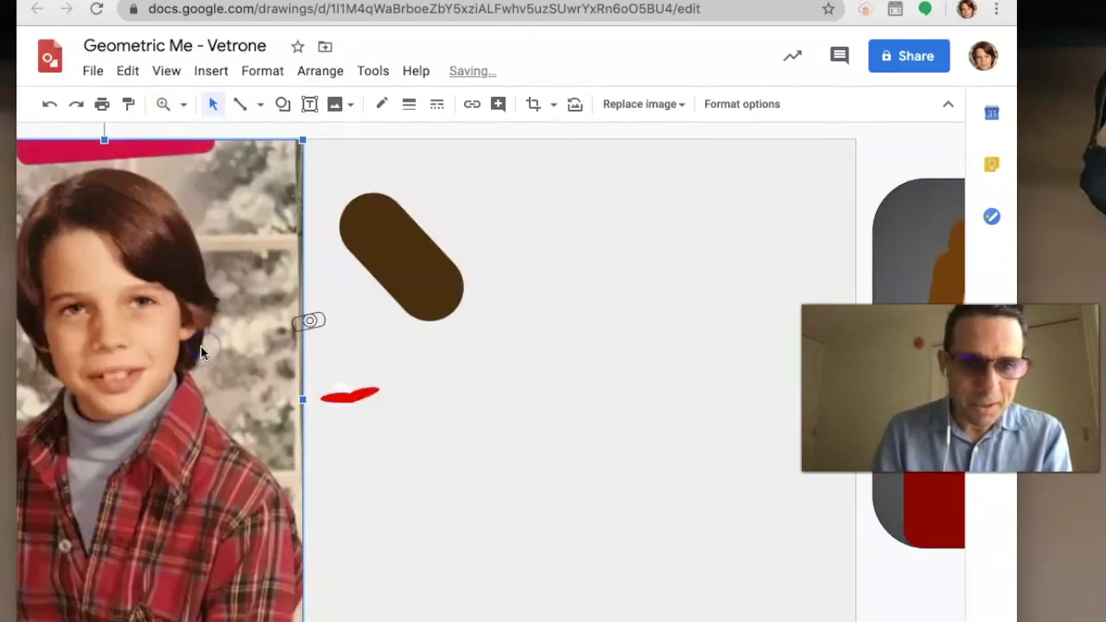
{"action": "scroll", "coordinate": [452, 366], "scroll_direction": "left", "scroll_amount": 3}
{"action": "key", "text": "ctrl+z"}
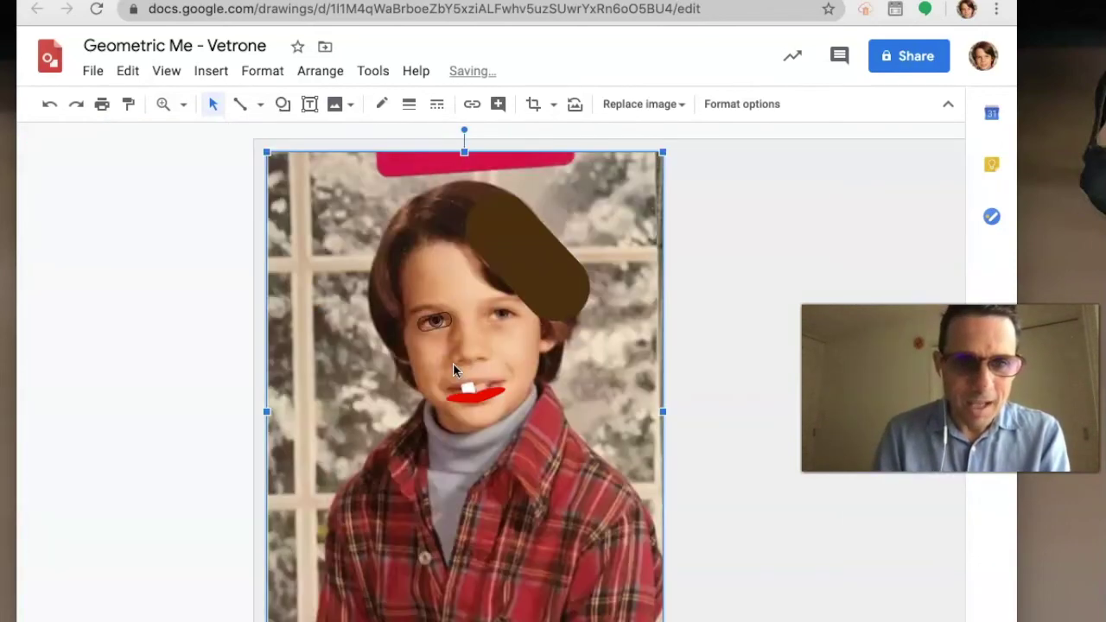
{"action": "left_click", "coordinate": [686, 439]}
{"action": "scroll", "coordinate": [687, 439], "scroll_direction": "right", "scroll_amount": 9}
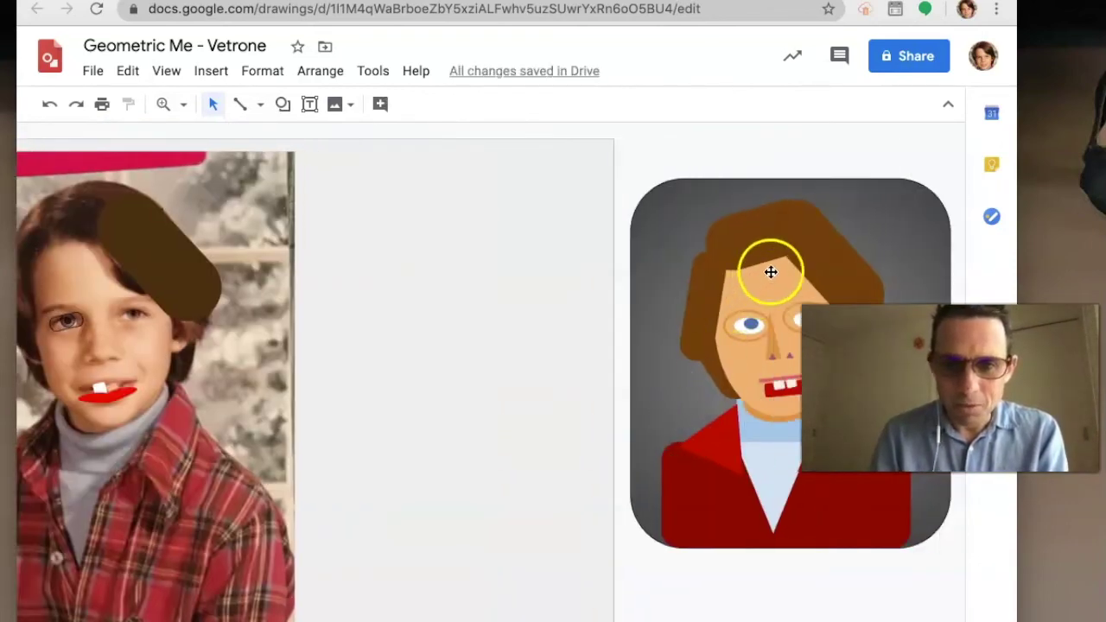
- Select the whole geometric portrait and drag it onto the page beside the photo
{"action": "left_click_drag", "start_coordinate": [647, 173], "coordinate": [943, 575]}
{"action": "left_click_drag", "start_coordinate": [934, 507], "coordinate": [608, 526]}
{"action": "left_click", "coordinate": [731, 603]}
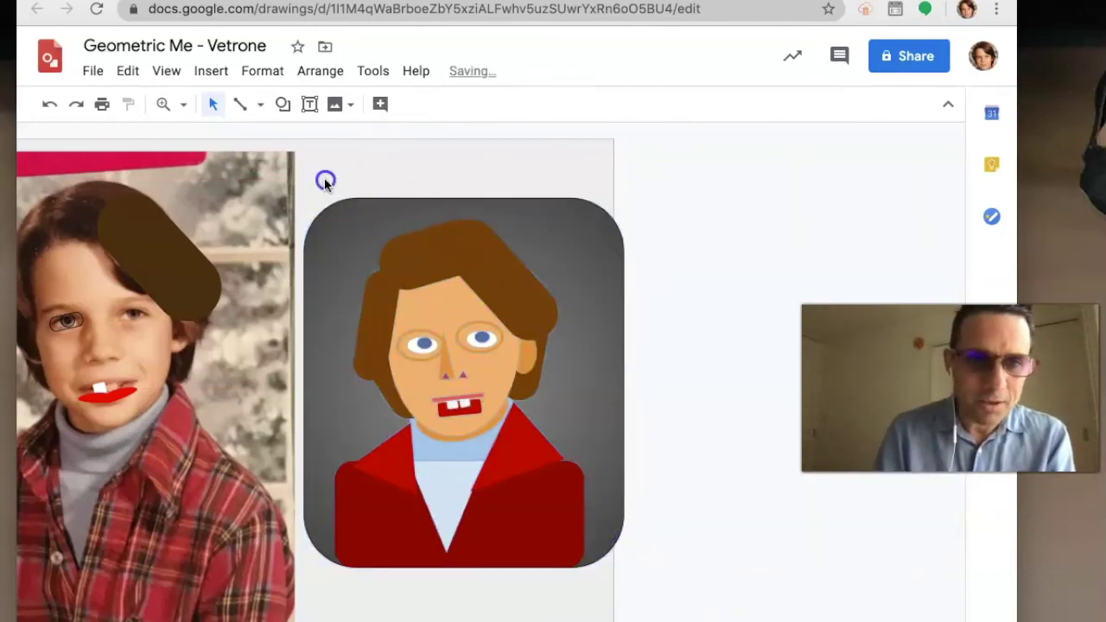
{"action": "left_click_drag", "start_coordinate": [325, 182], "coordinate": [597, 595]}
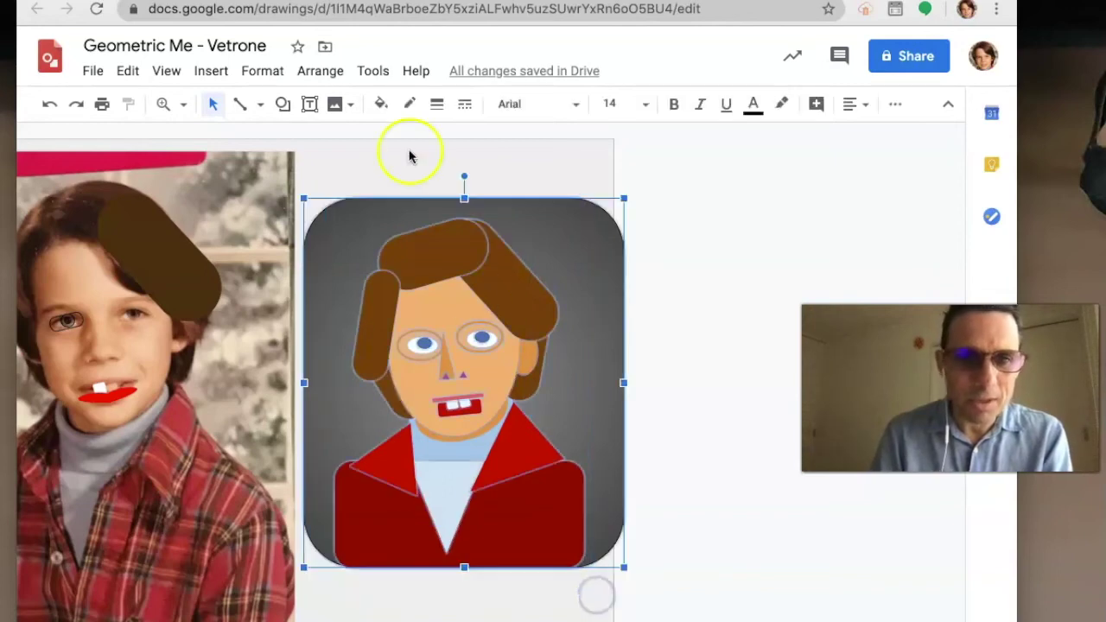
{"action": "left_click", "coordinate": [380, 103]}
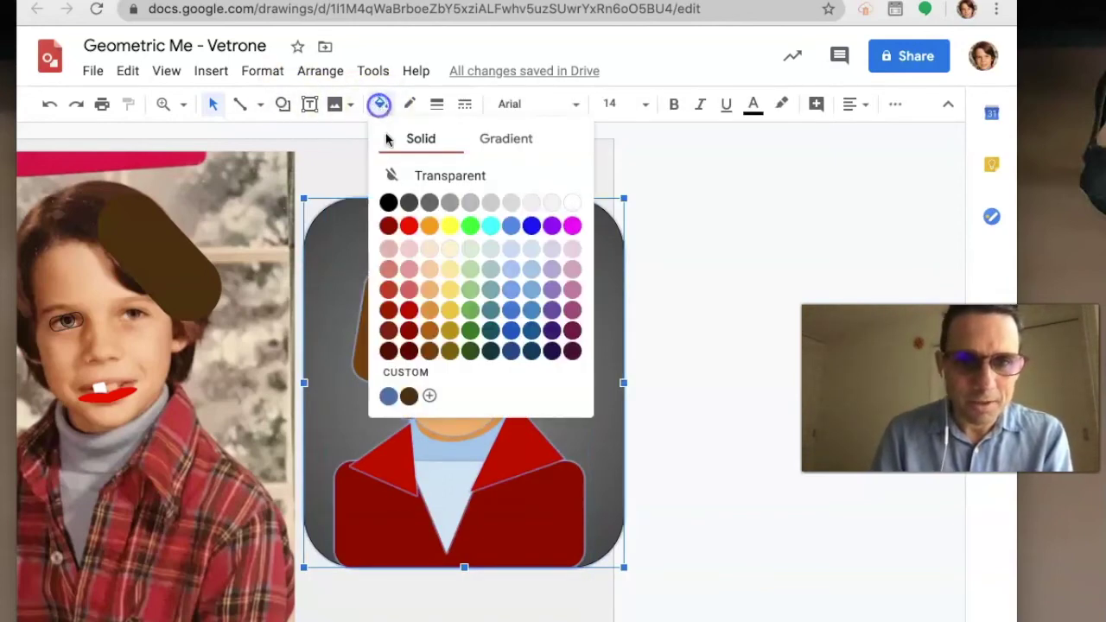
{"action": "left_click", "coordinate": [418, 177]}
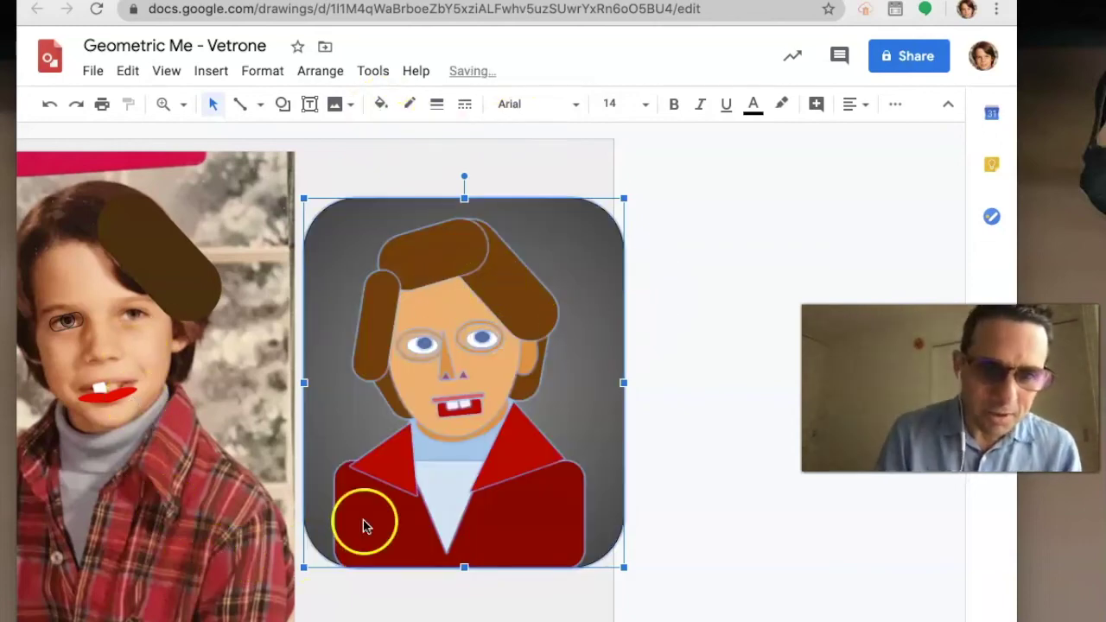
{"action": "left_click", "coordinate": [698, 495]}
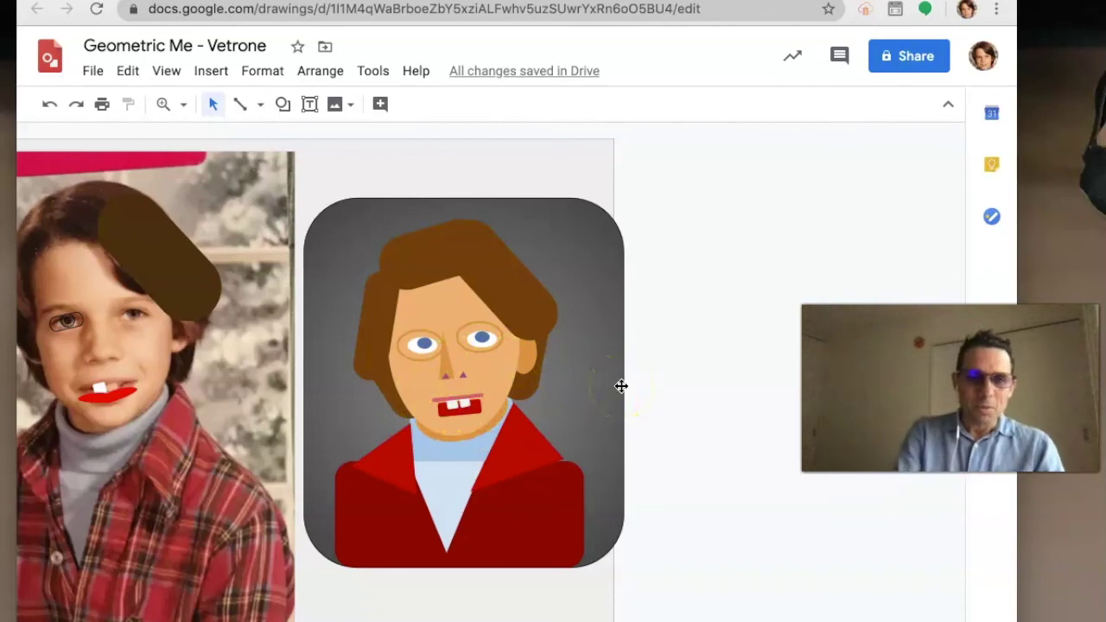
- Bring the childhood photo to the front with Ctrl+Shift+Up, covering the traced shapes
{"action": "left_click", "coordinate": [261, 105]}
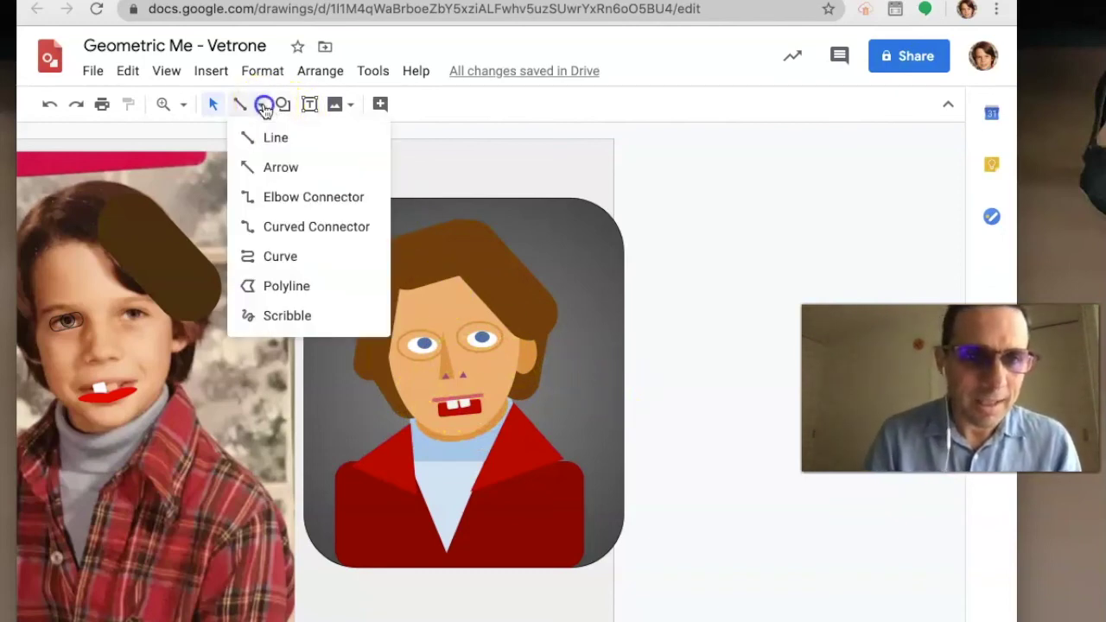
{"action": "left_click", "coordinate": [432, 166]}
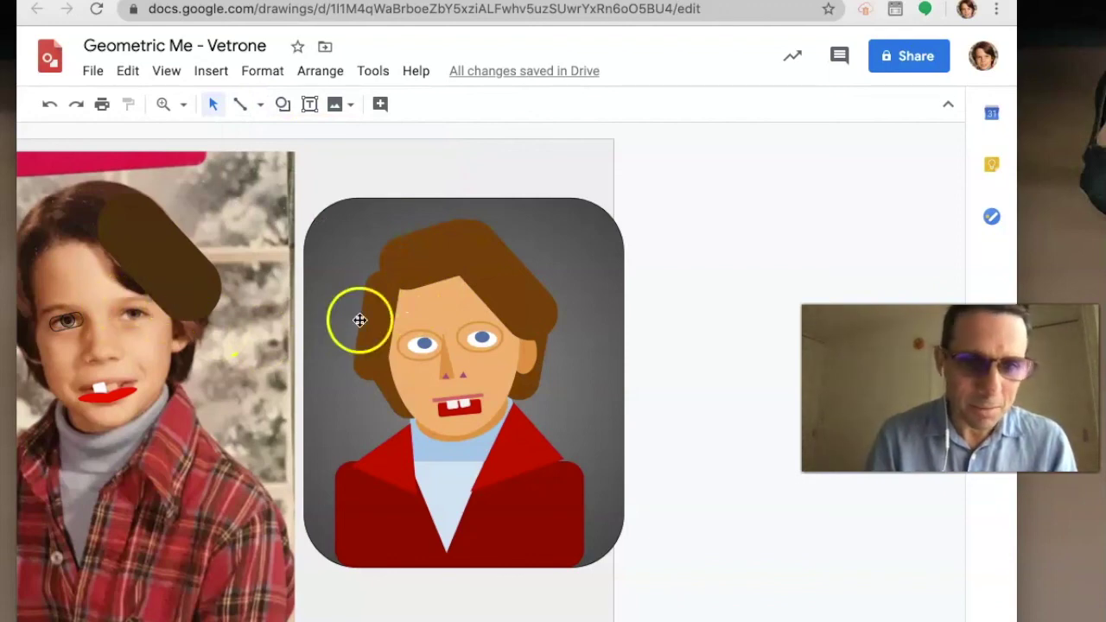
{"action": "left_click", "coordinate": [416, 332]}
{"action": "left_click", "coordinate": [641, 376]}
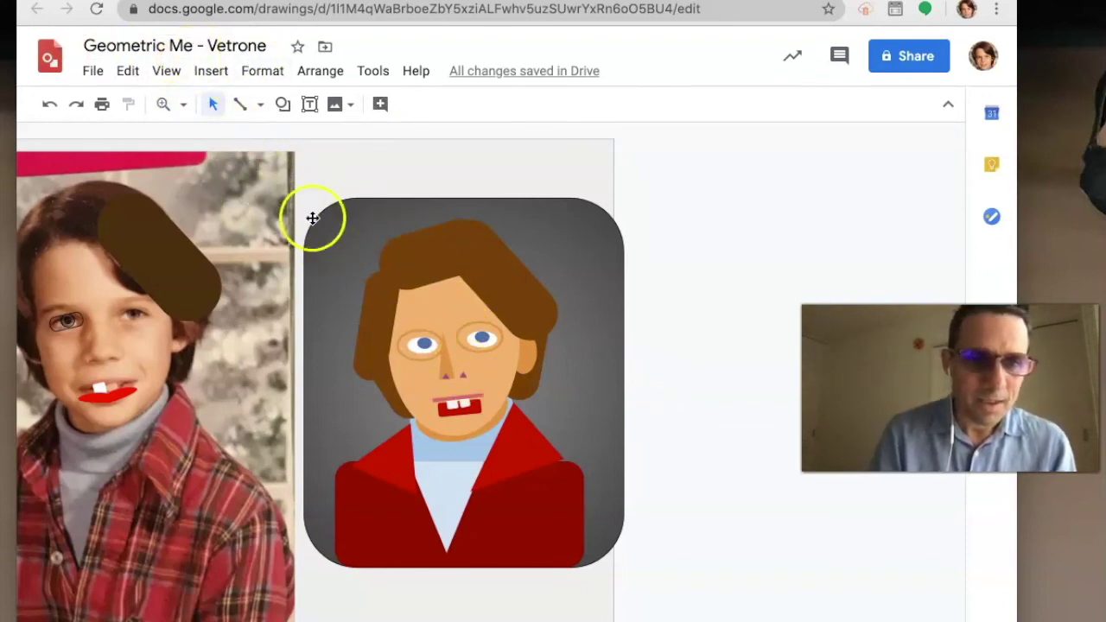
{"action": "scroll", "coordinate": [344, 209], "scroll_direction": "left", "scroll_amount": 4}
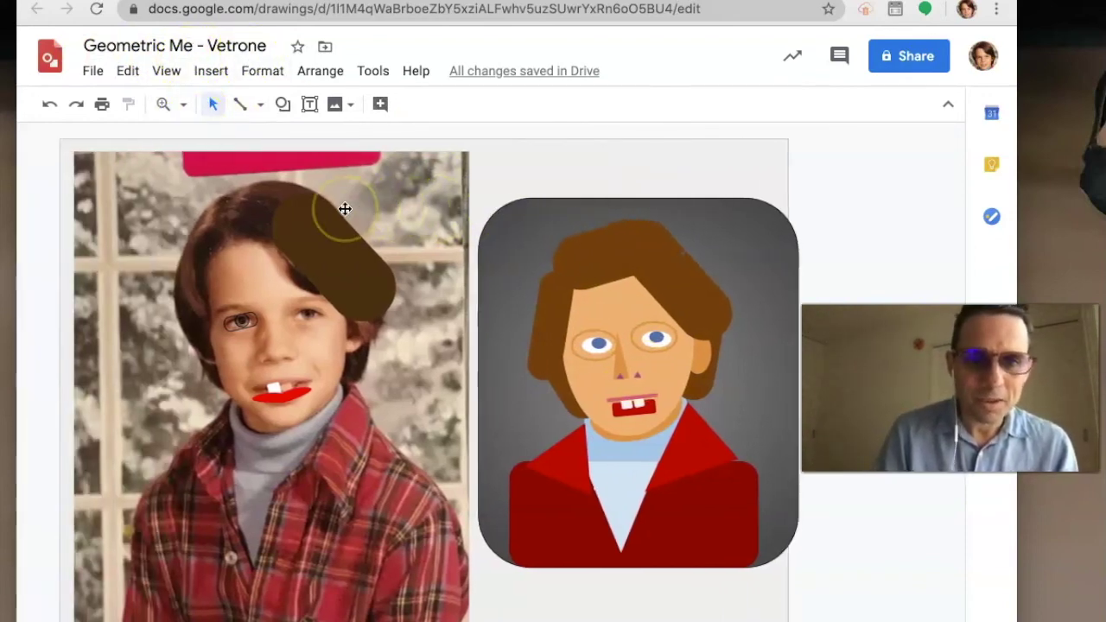
{"action": "left_click", "coordinate": [407, 251]}
{"action": "key", "text": "ctrl+shift+Up"}
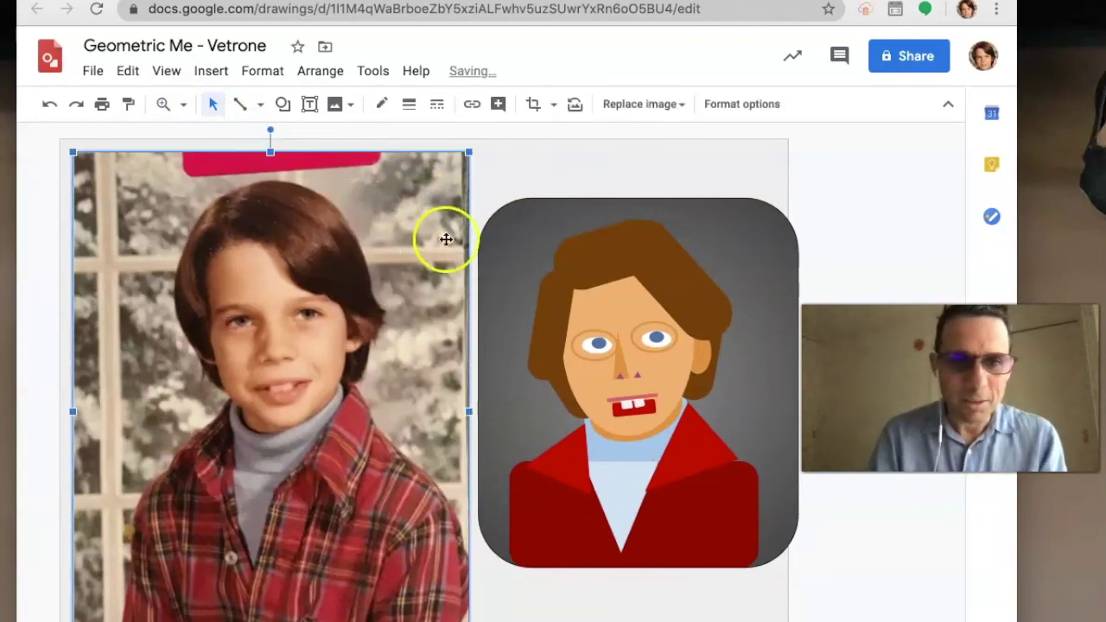
{"action": "left_click", "coordinate": [545, 161]}
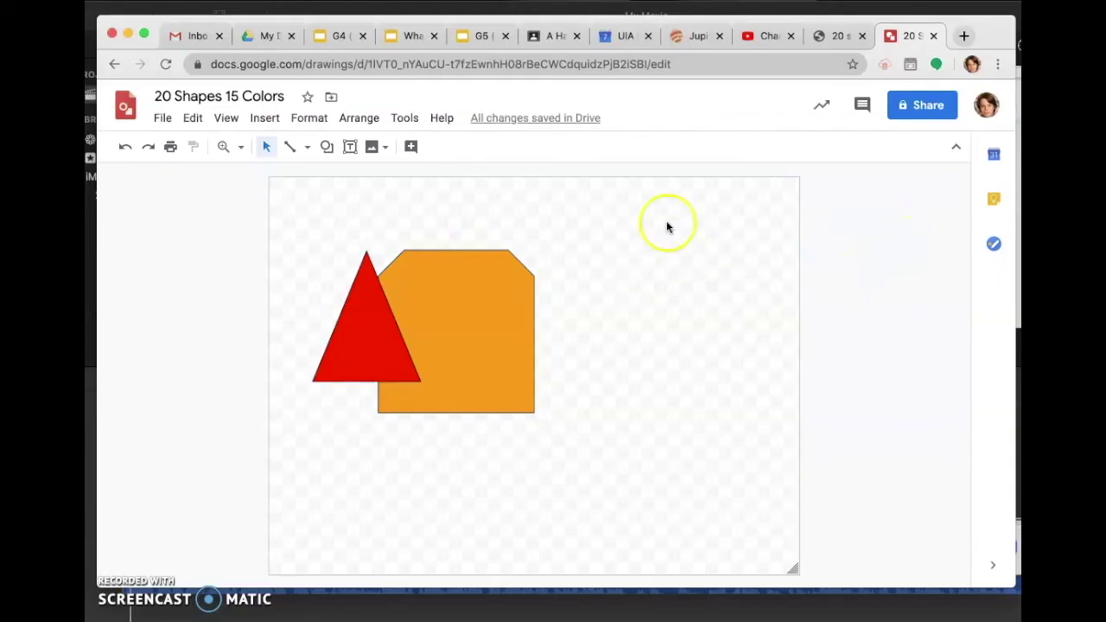
- Share the drawing with a contact found by name and send them the invitation
{"action": "left_click", "coordinate": [927, 108]}
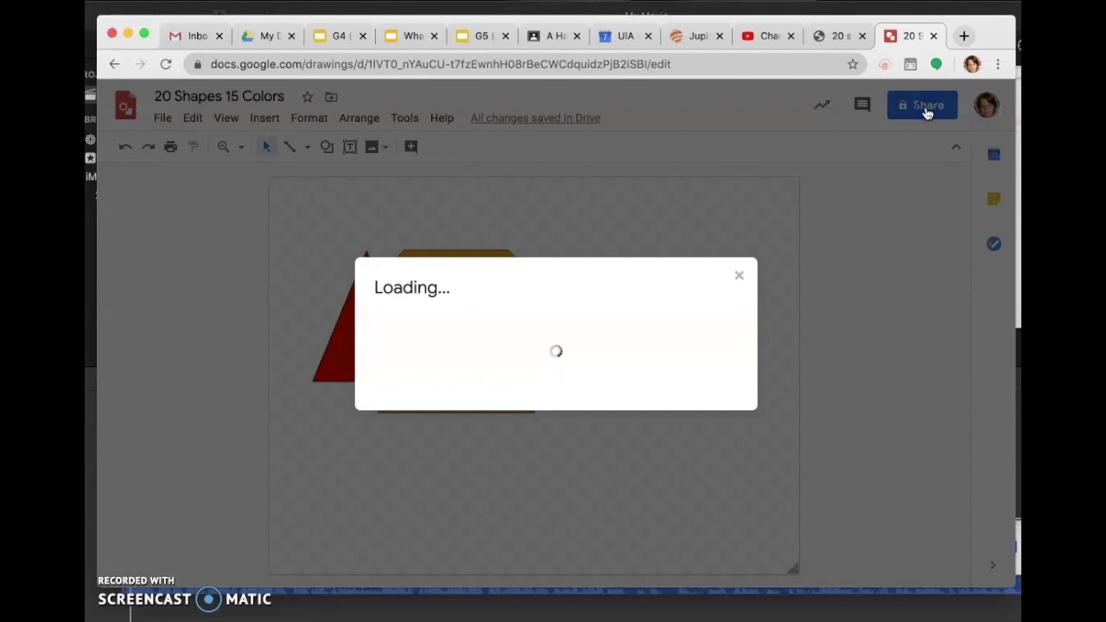
{"action": "type", "text": "vet"}
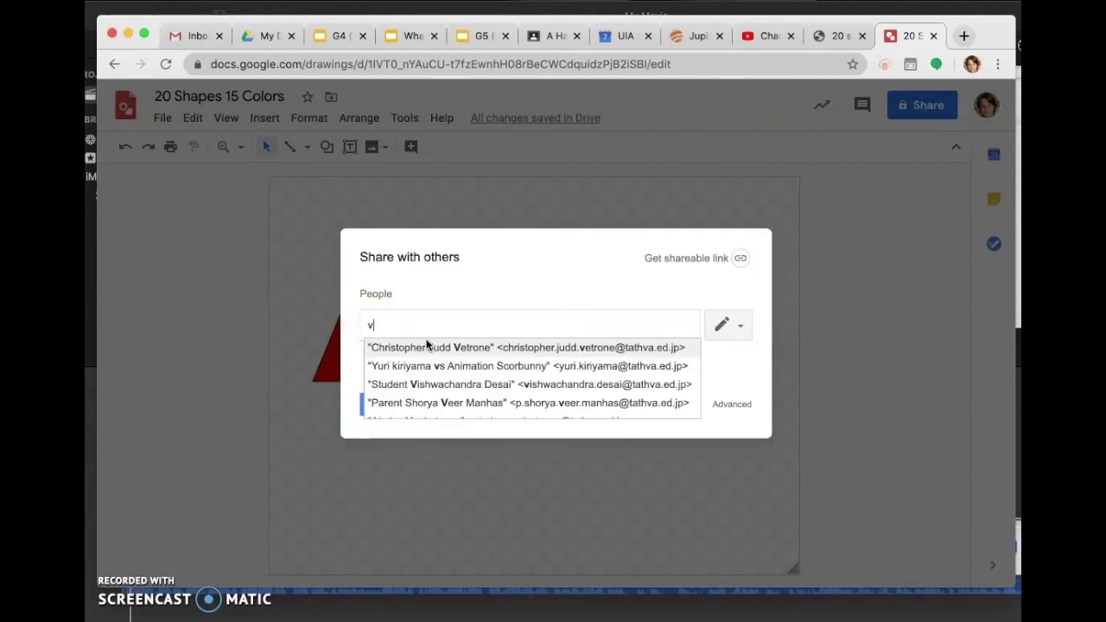
{"action": "left_click", "coordinate": [661, 354]}
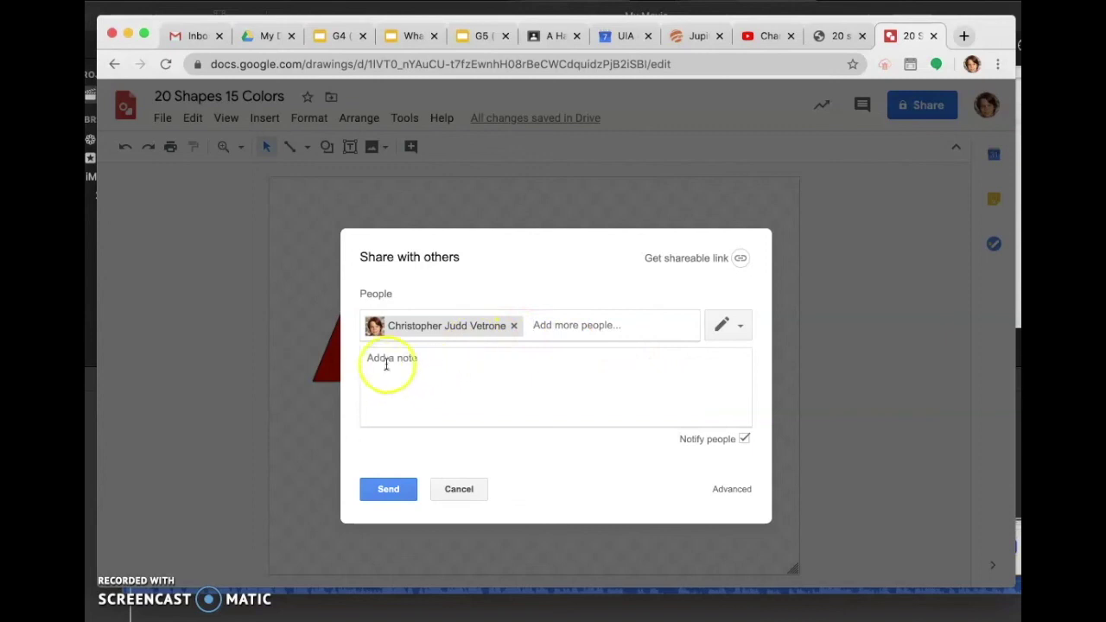
{"action": "left_click", "coordinate": [387, 490]}
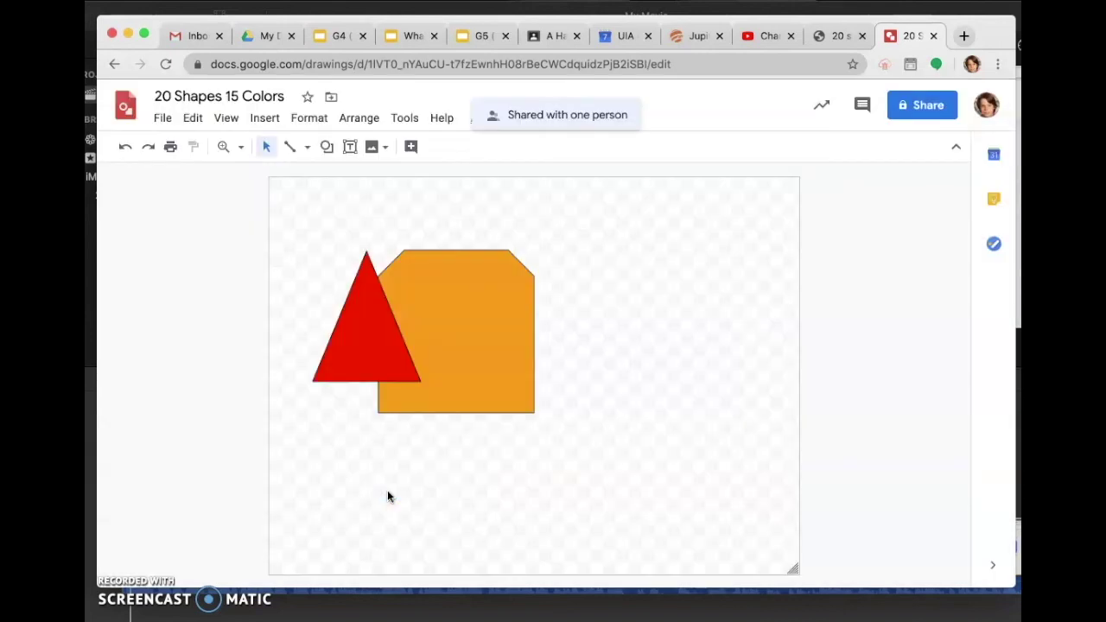
{"action": "left_click", "coordinate": [378, 273]}
{"action": "left_click", "coordinate": [327, 306]}
{"action": "left_click", "coordinate": [222, 489]}
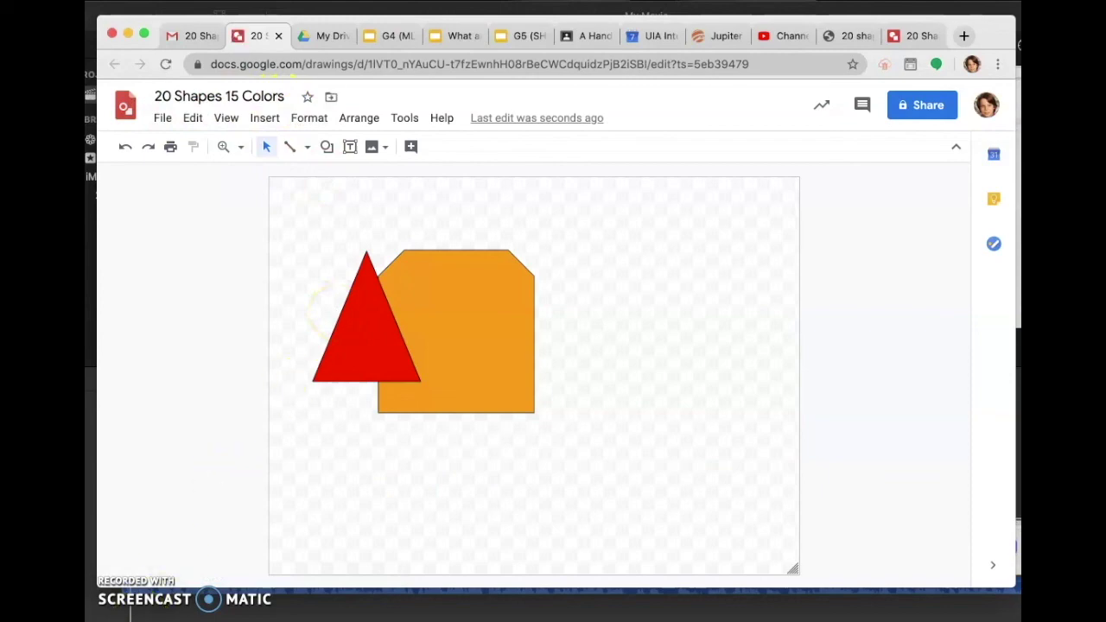